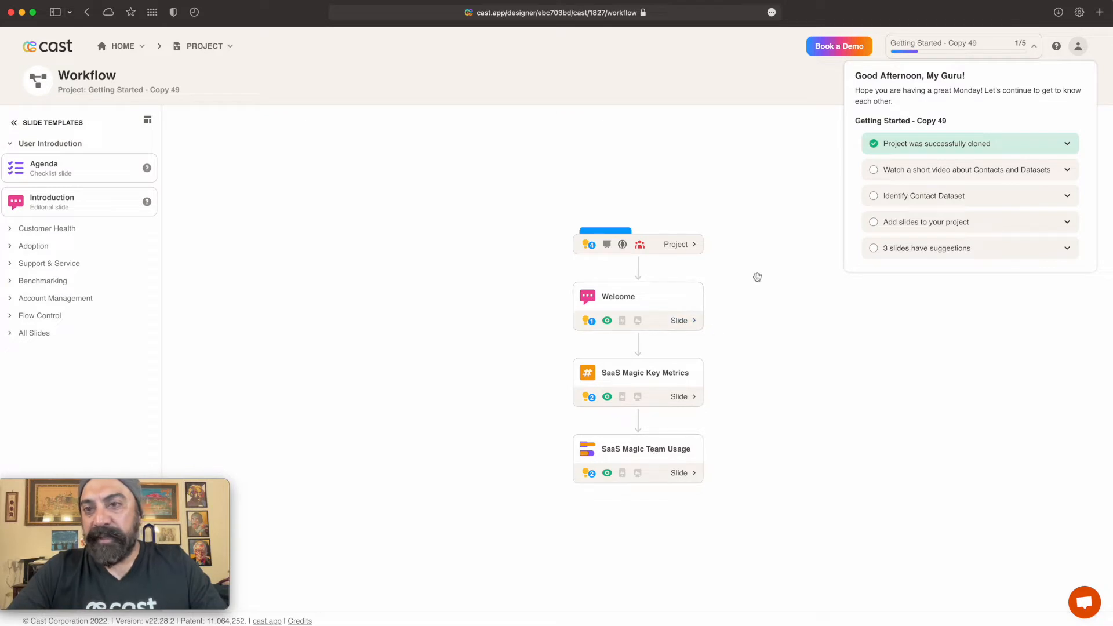
Step: Hide the getting-started checklist and add a Flow Control Learn More slide below the SaaS Magic Team Usage slide
click(952, 43)
drag(780, 322, 659, 273)
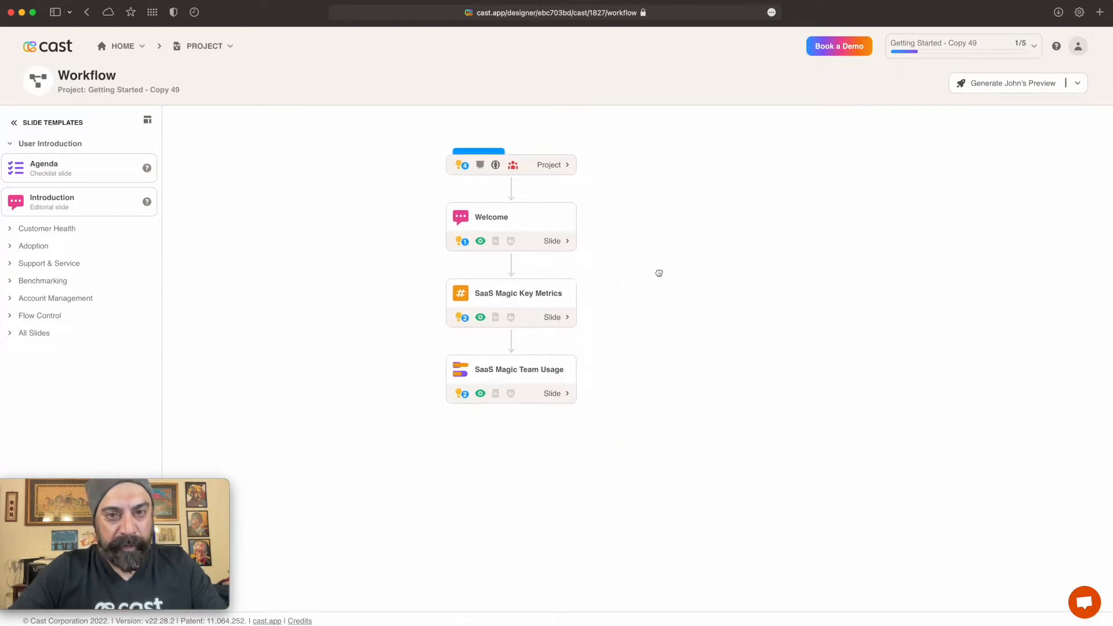
click(41, 315)
drag(53, 269, 498, 430)
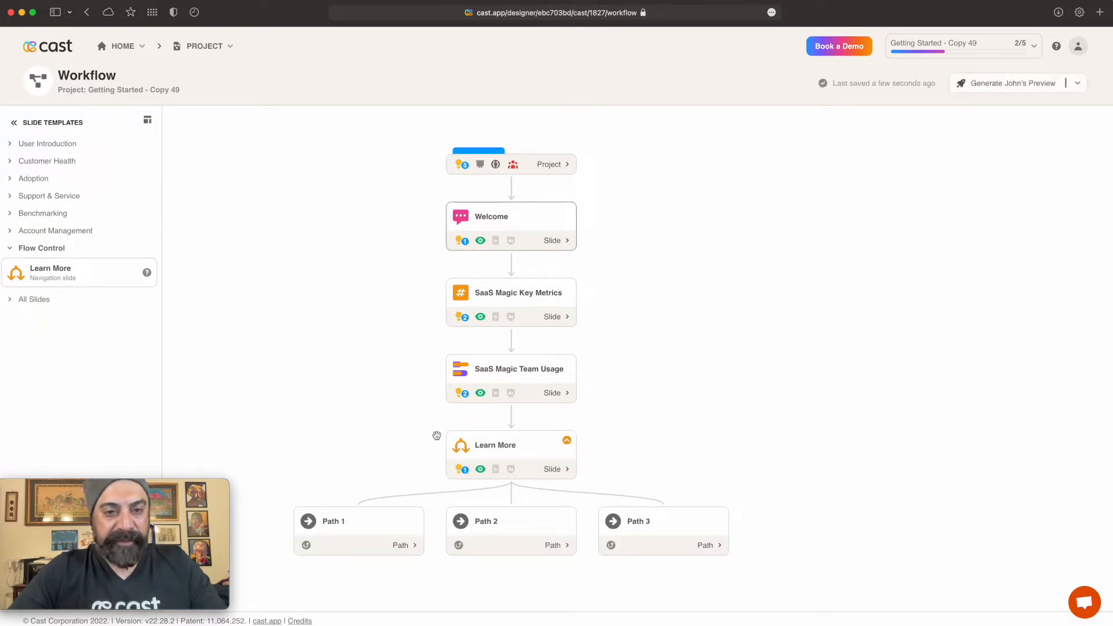
Step: Add the Monthly Usage slide from the Adoption templates under Path 1
drag(388, 416, 400, 383)
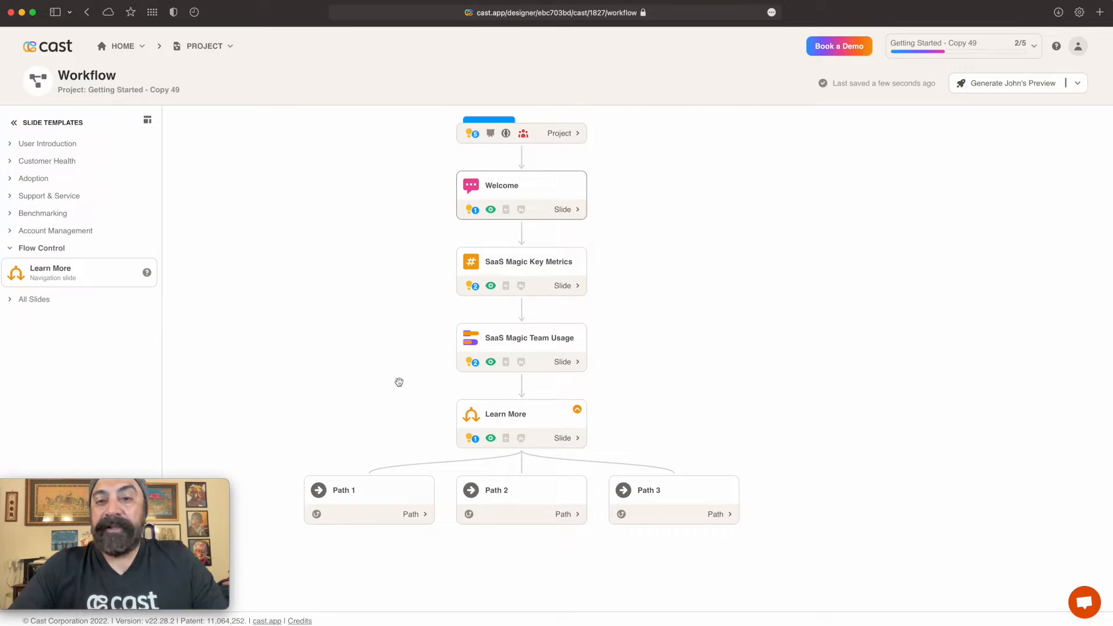
click(61, 183)
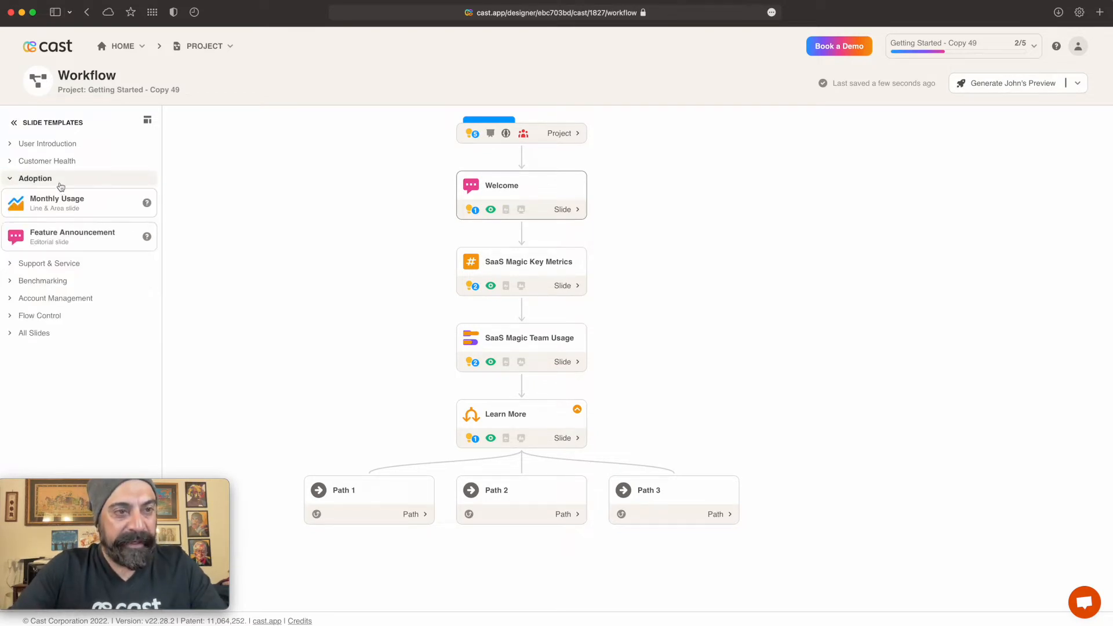
drag(54, 200, 354, 548)
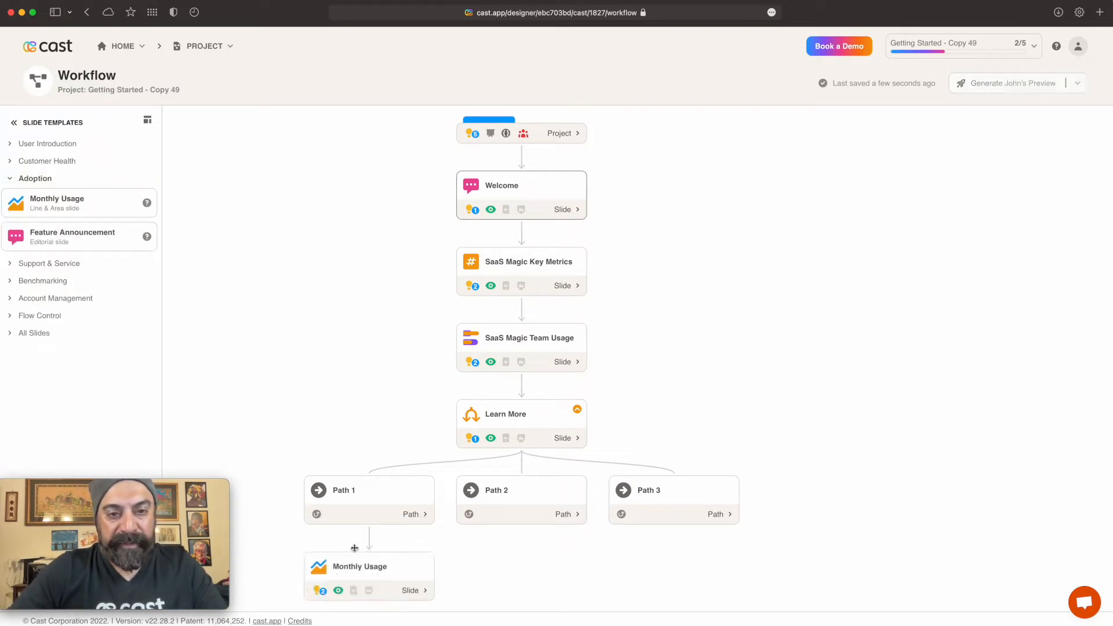
Step: Add the Customer Health slides: Healthy Active Users under Path 2 and License Usage below Monthly Usage
click(61, 161)
mouse_move(85, 186)
mouse_down()
mouse_move(467, 477)
mouse_move(529, 572)
mouse_up()
drag(378, 377, 382, 268)
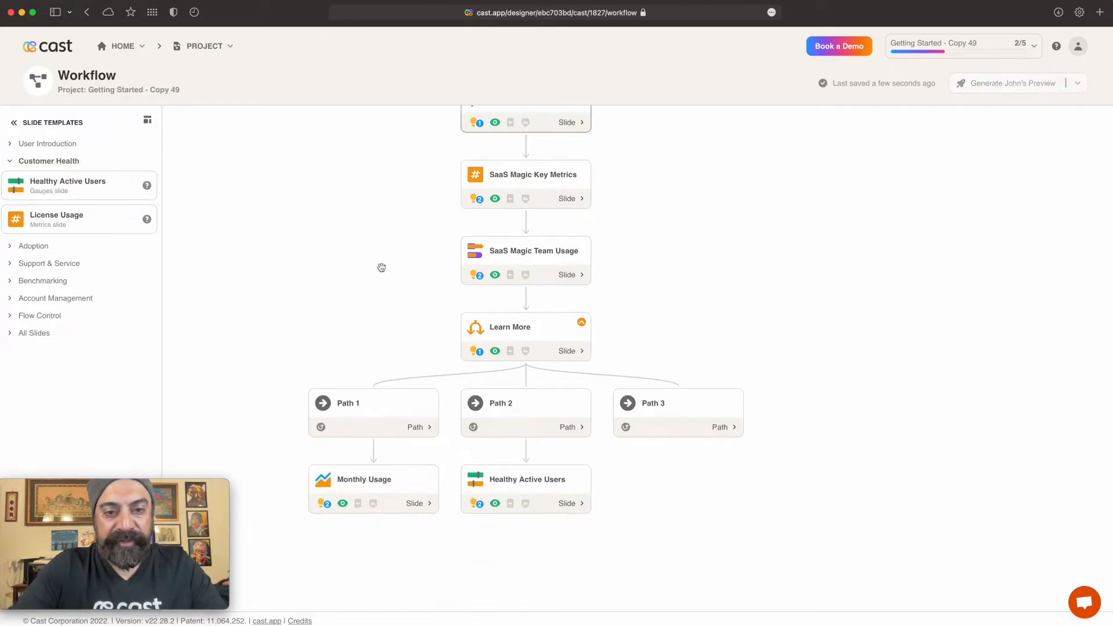
drag(114, 226, 406, 516)
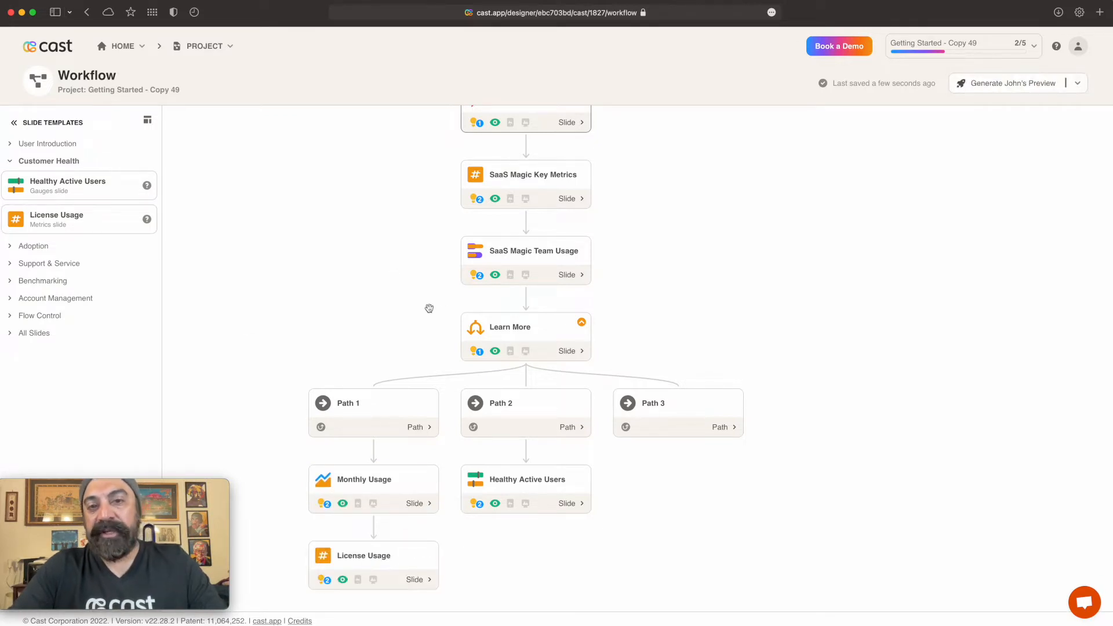
Step: Generate the presentation preview for the selected contact and start playing it
drag(415, 300, 408, 399)
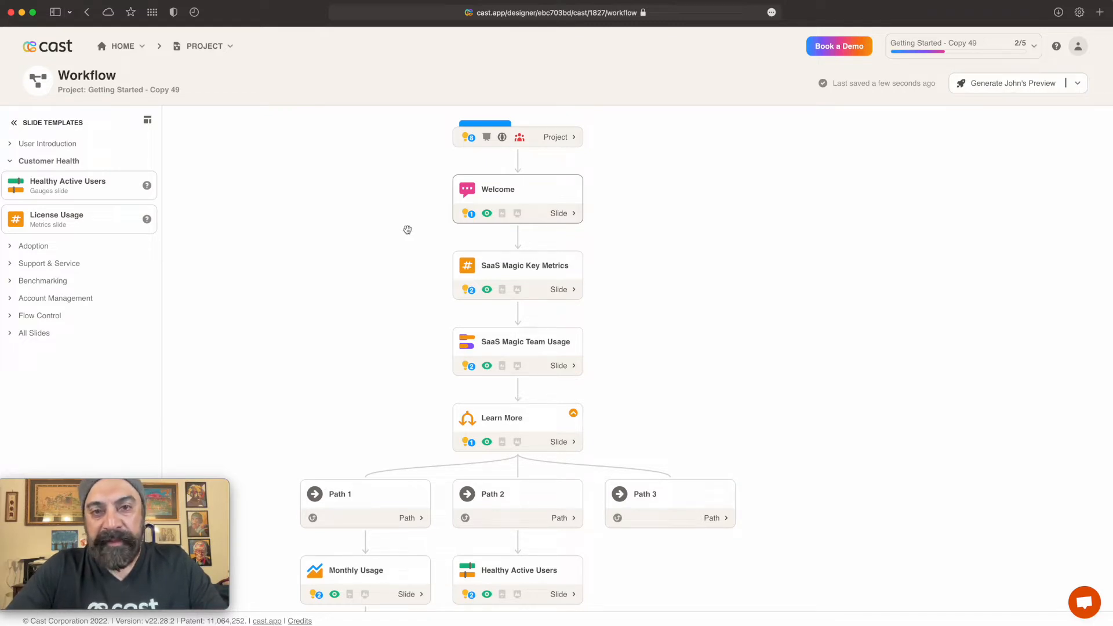
click(1017, 85)
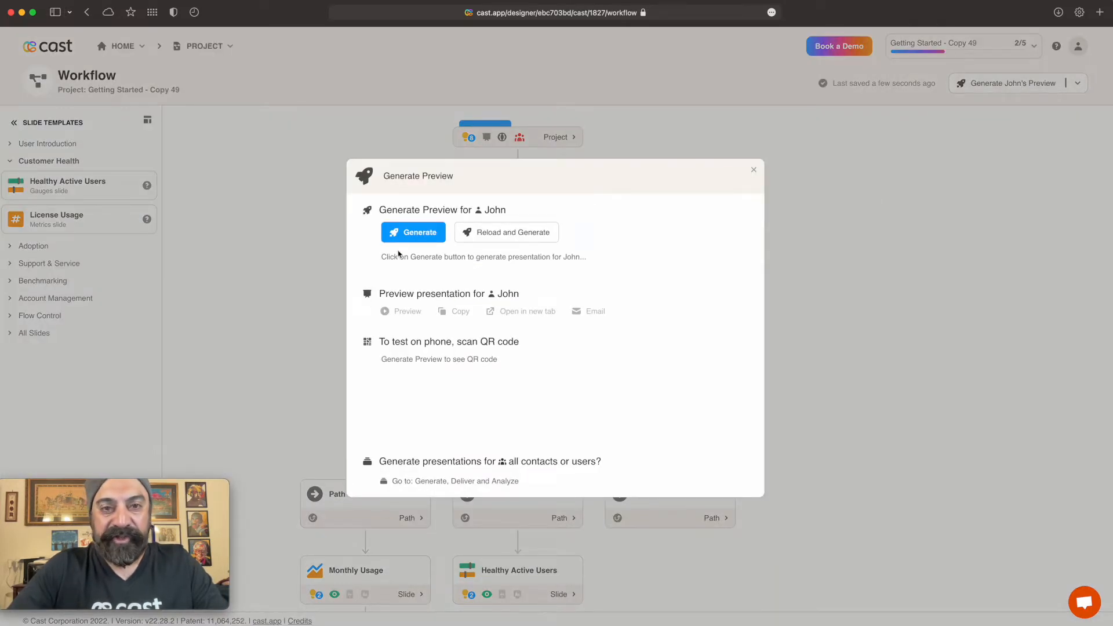
click(412, 235)
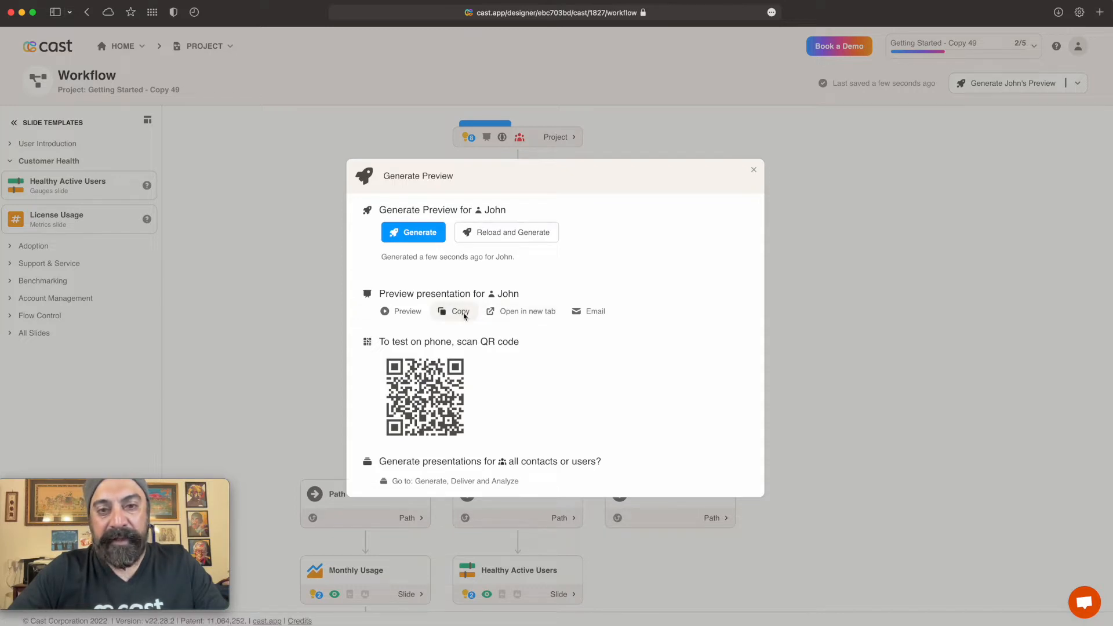
click(407, 311)
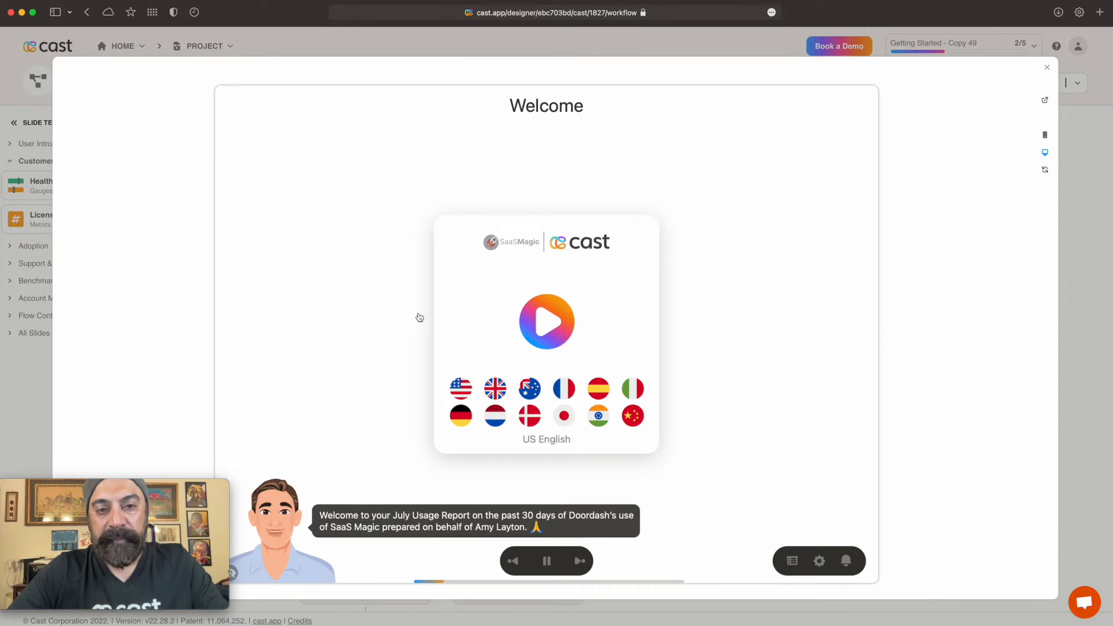
click(544, 320)
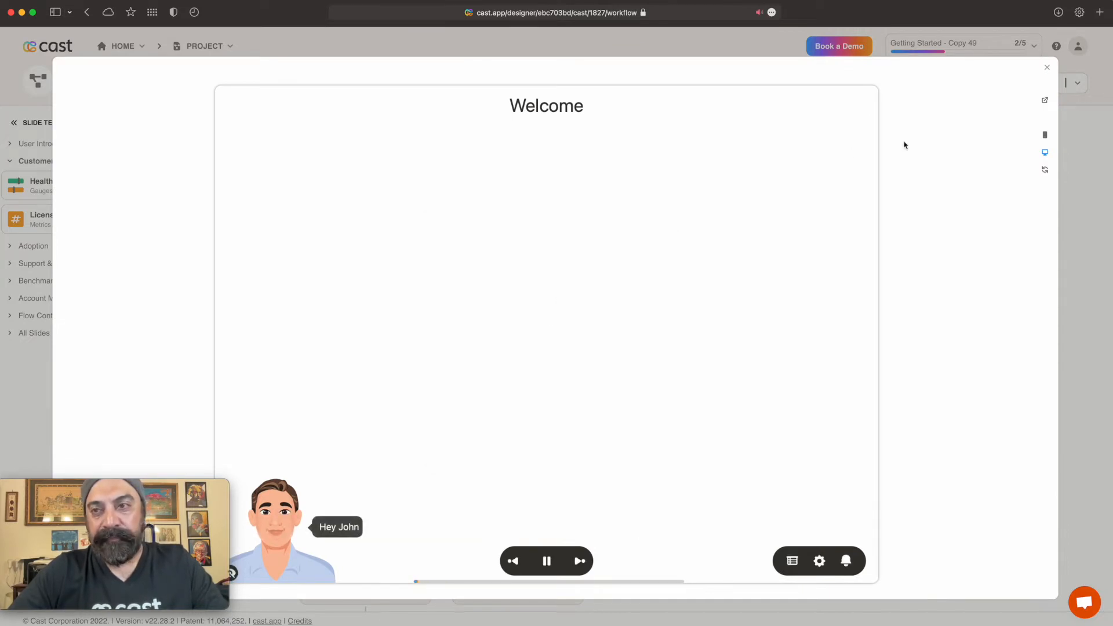
Step: View the presentation in mobile preview and skip ahead to the SaaS Magic Team Usage slide
click(1044, 136)
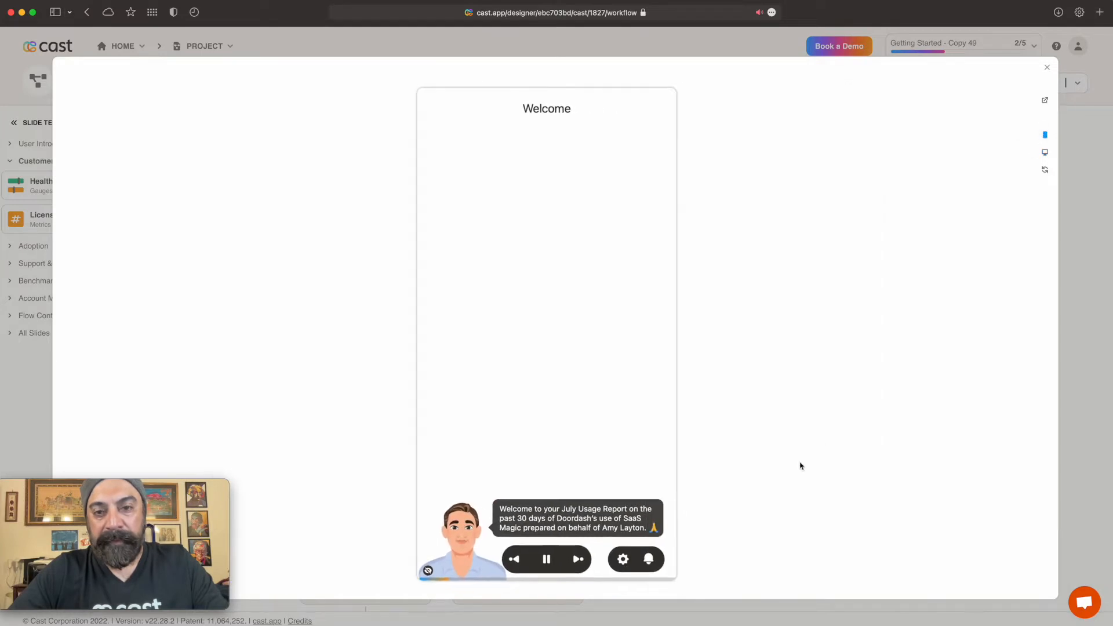
click(576, 559)
click(578, 560)
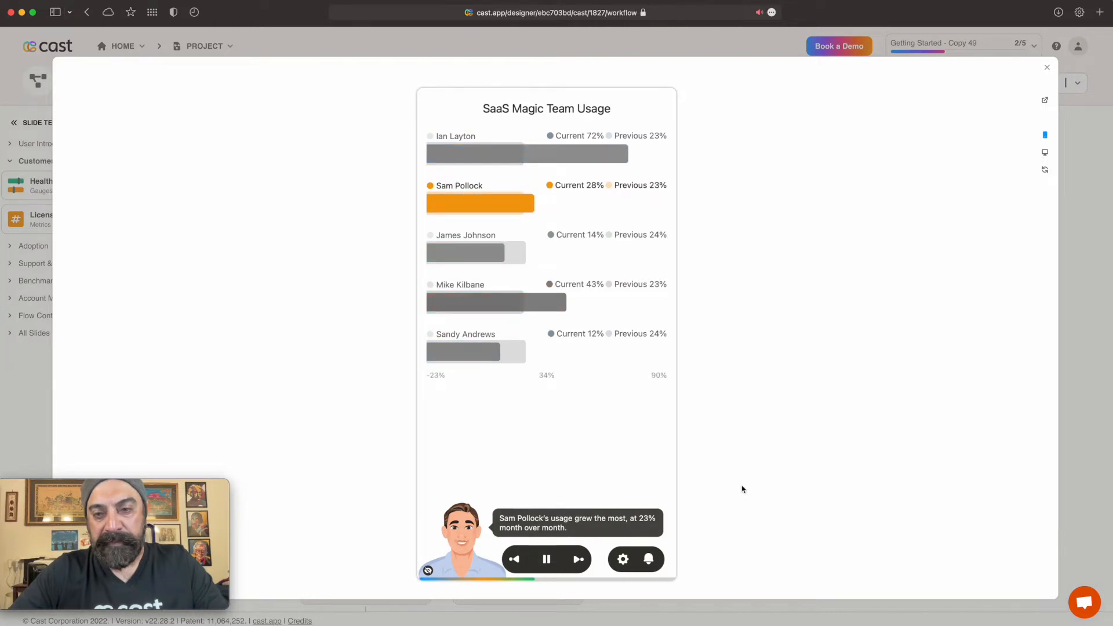
Step: View the Team Usage slide in desktop preview, pause playback and close the preview
click(1045, 154)
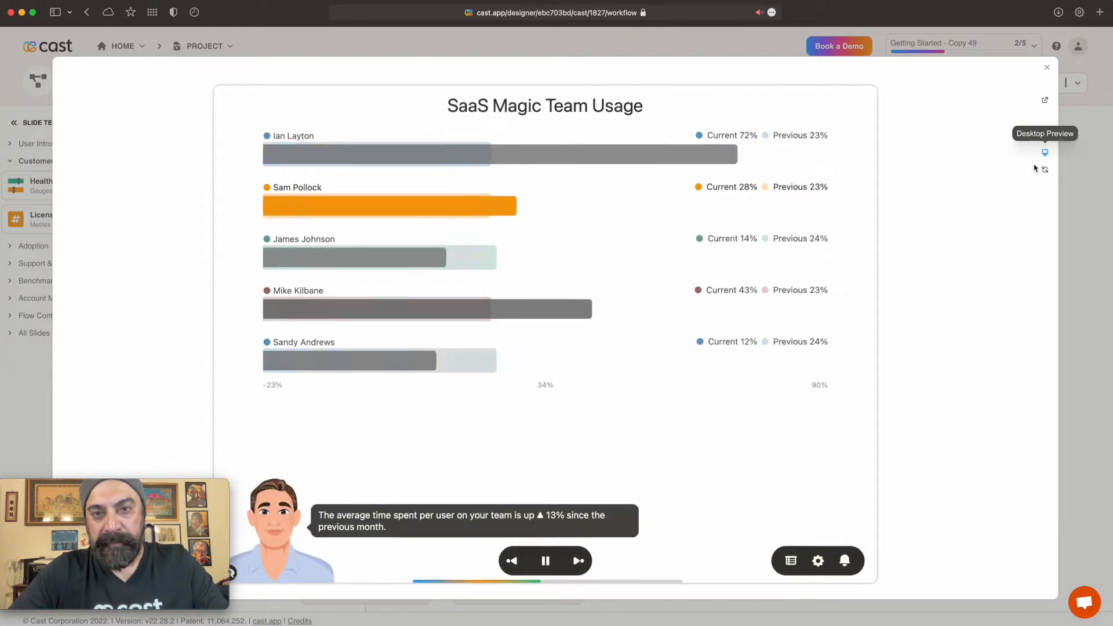
click(547, 561)
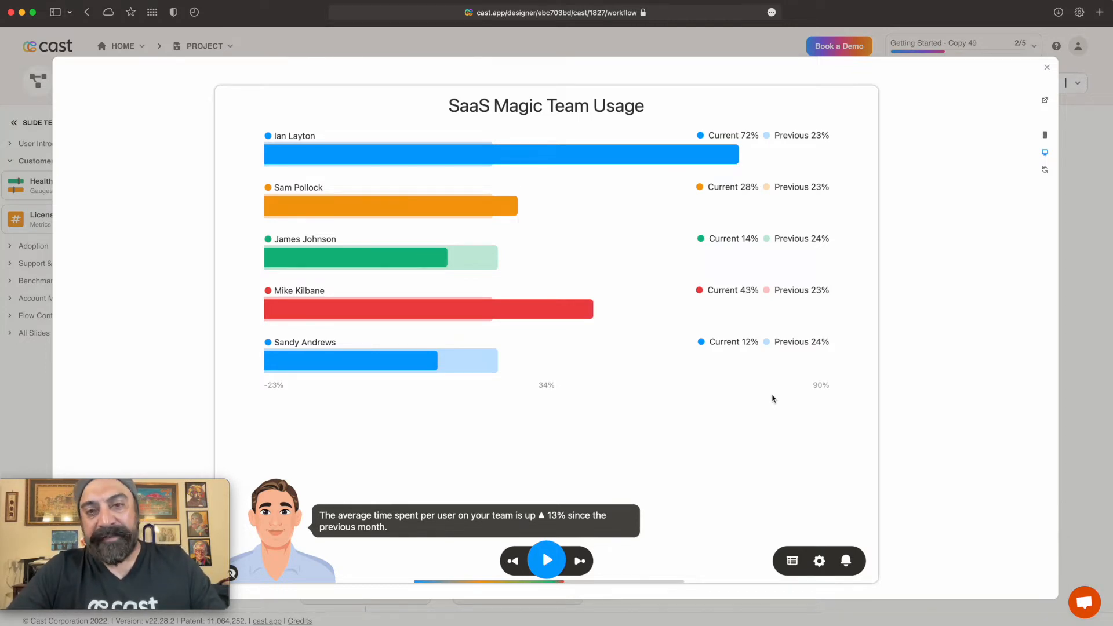
click(1047, 67)
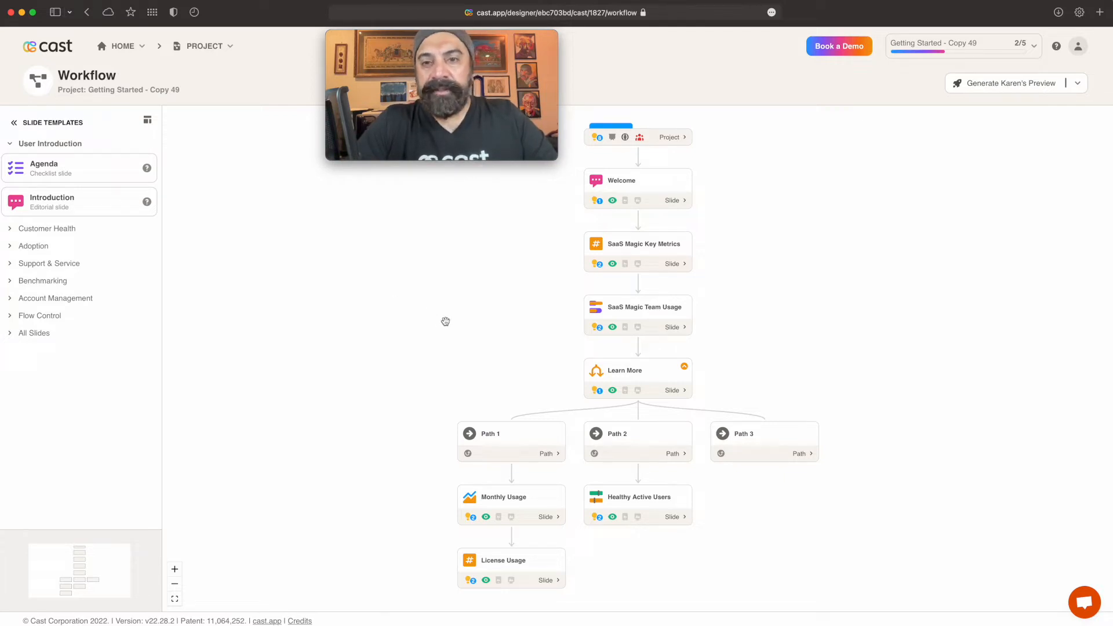
Step: Check the visibility options of the SaaS Magic Team Usage slide in the workflow and open its narrations
click(613, 331)
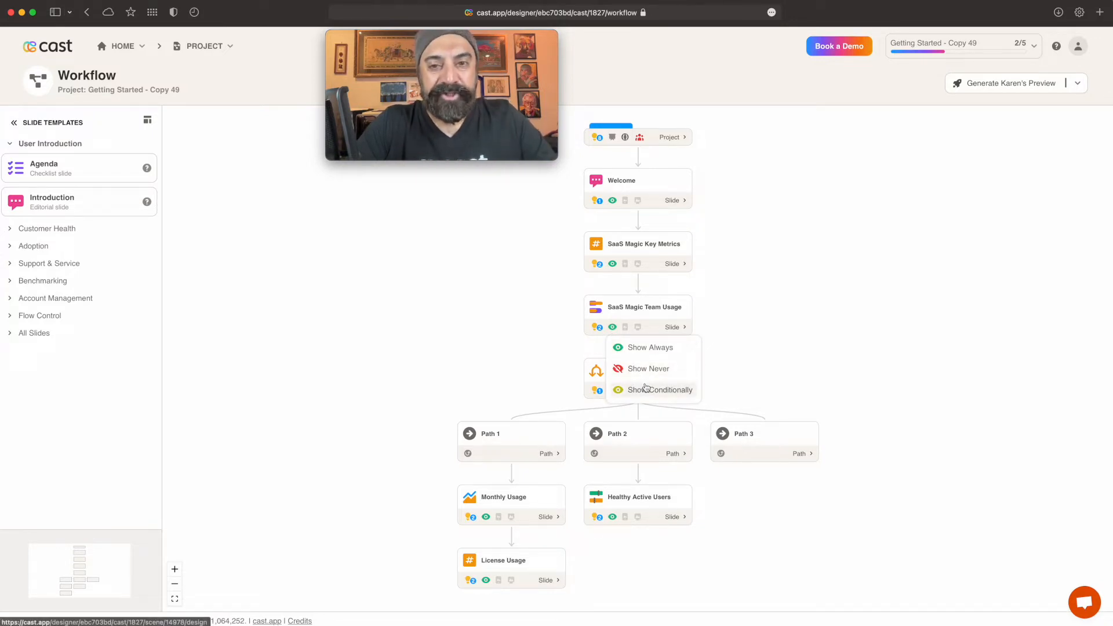
click(743, 373)
click(687, 328)
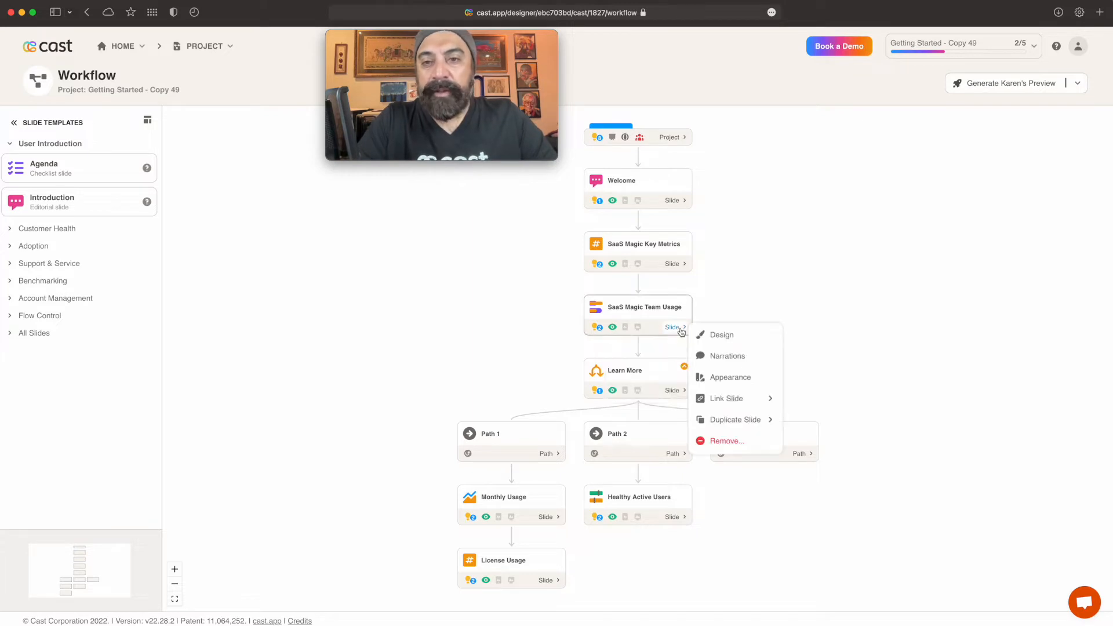
click(732, 360)
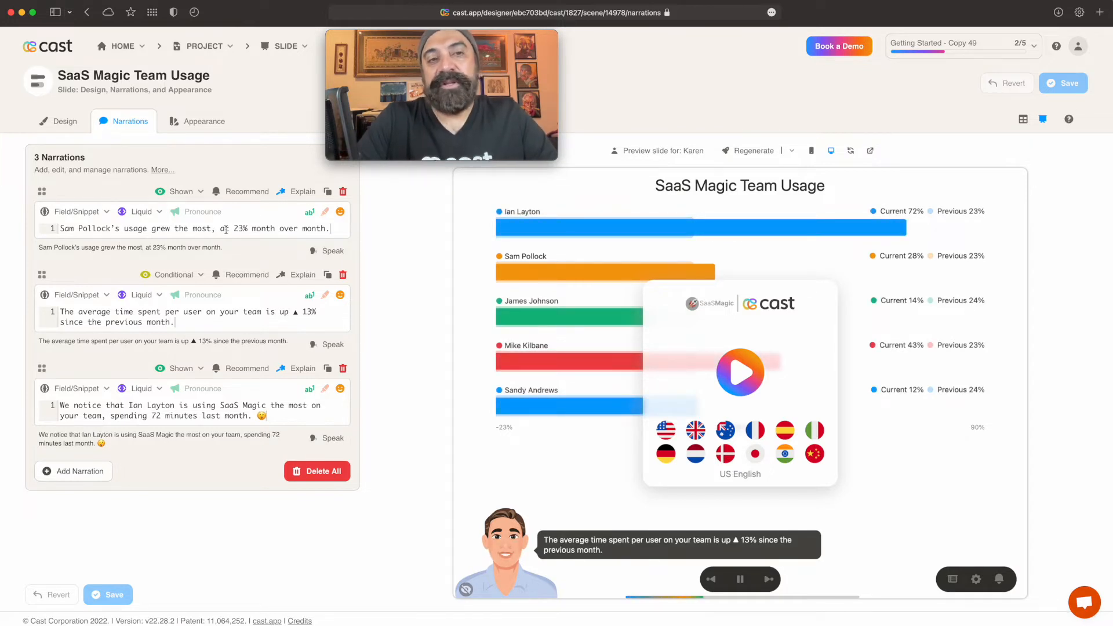
Step: Set the first narration's visibility to be shown when all conditions are met
click(191, 193)
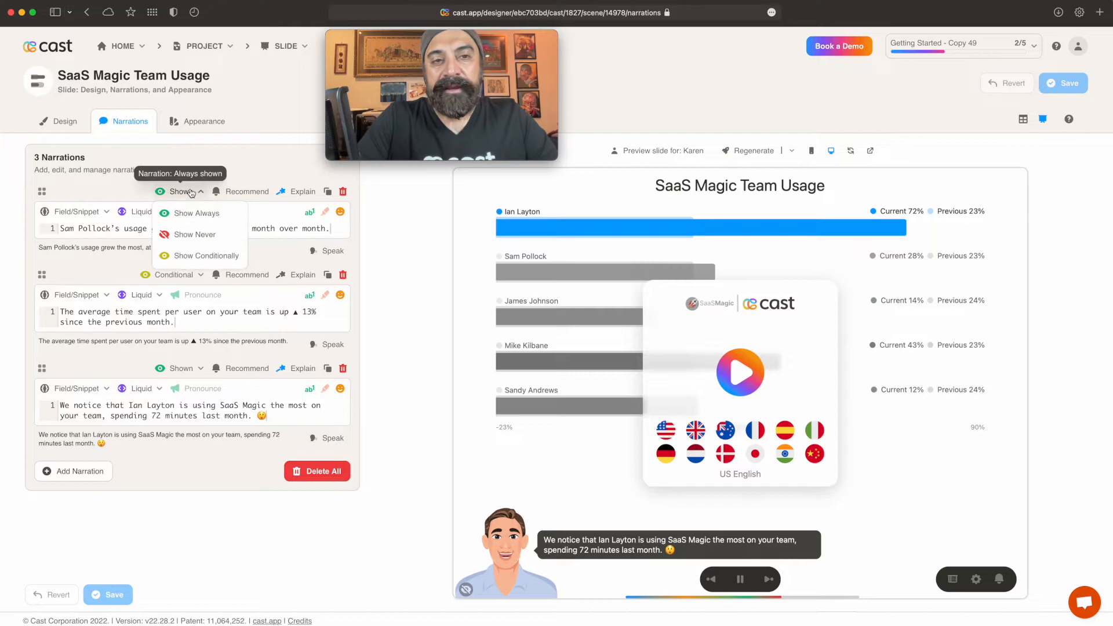
click(194, 255)
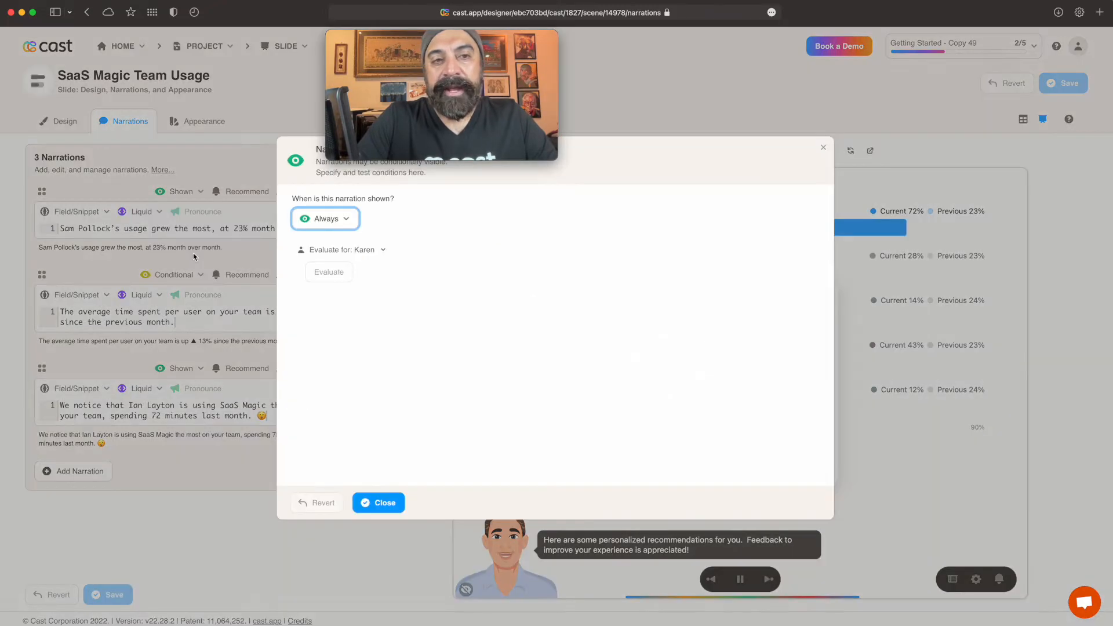
click(325, 218)
click(353, 286)
Step: Add the narration condition expansion_authority is equal to true and close the visibility settings
click(335, 264)
click(361, 263)
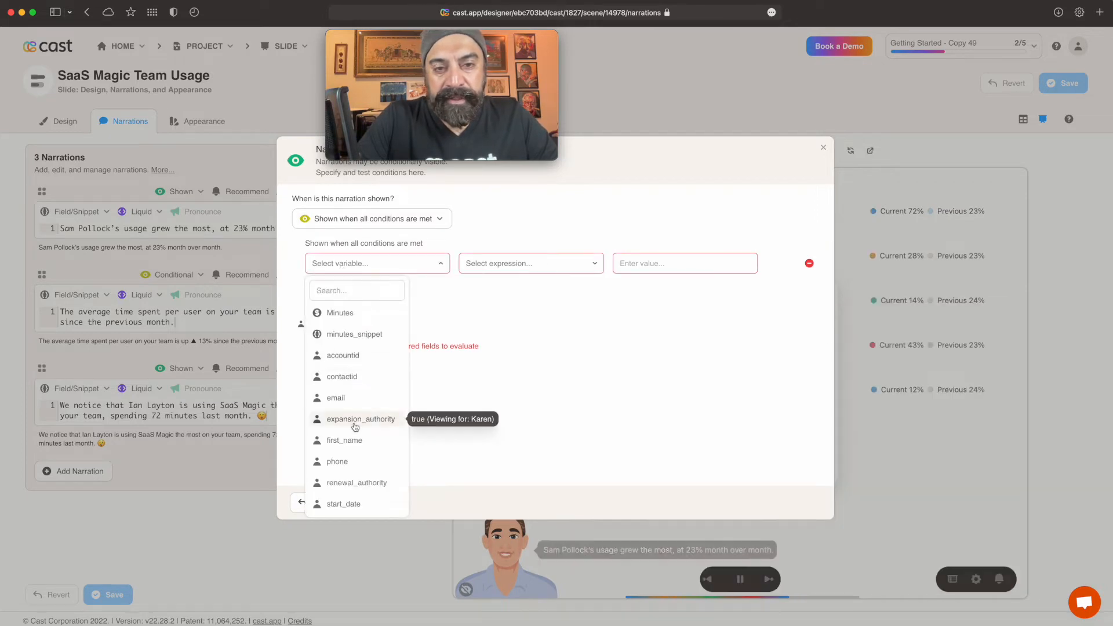
click(325, 418)
click(504, 268)
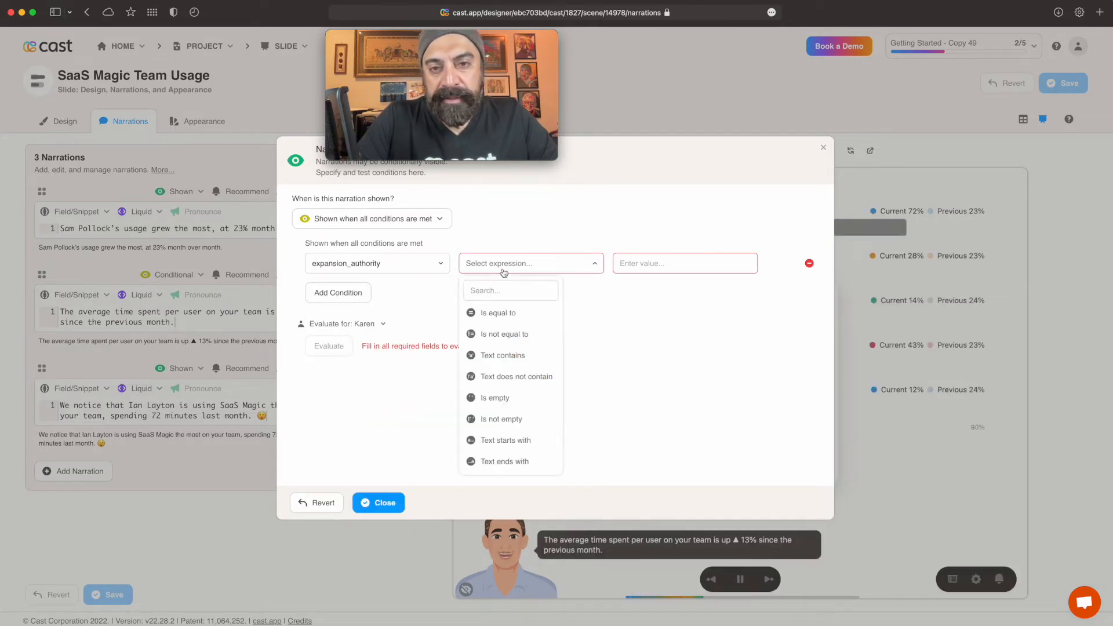
click(503, 314)
click(630, 264)
text(tr)
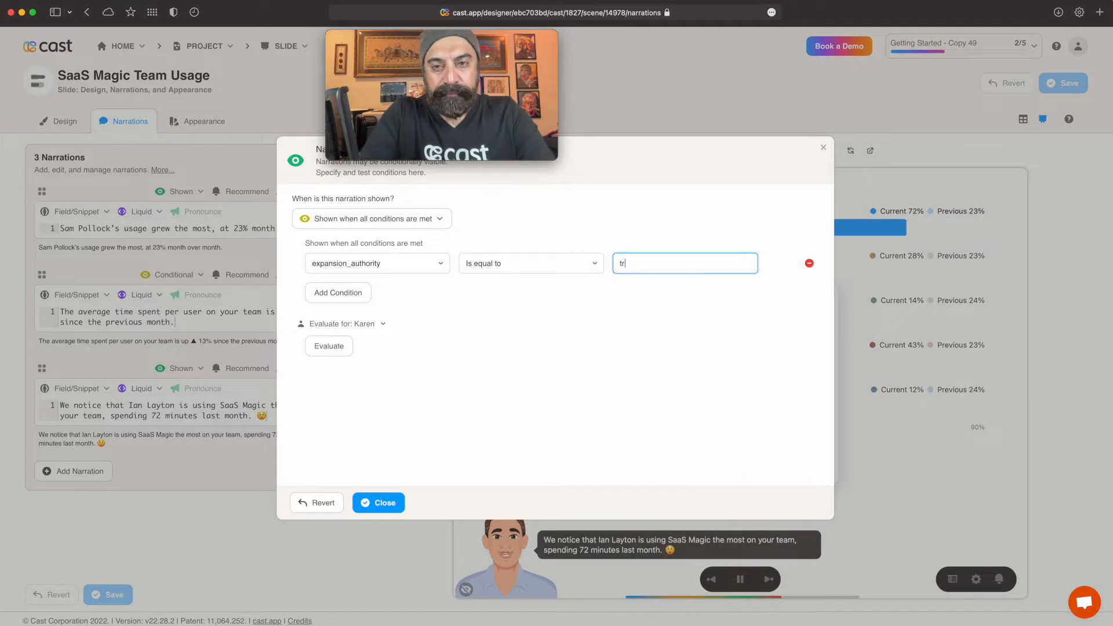
text(ue)
click(603, 321)
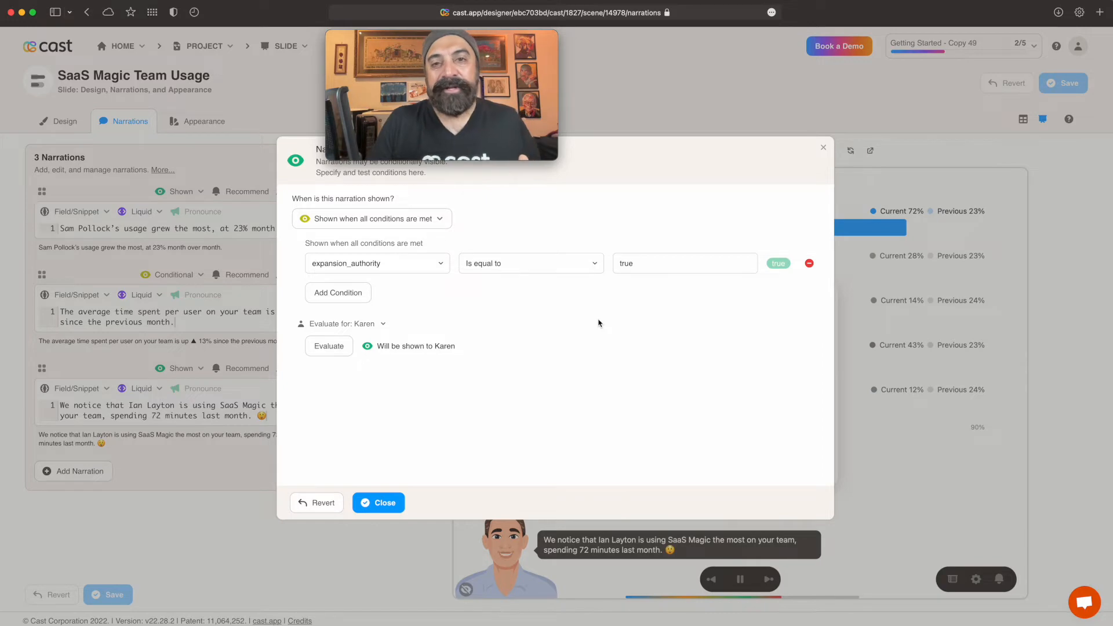
click(378, 503)
Step: Add a new narration at the start of the list containing the Liquid if/elsif/else template based on first_name
click(96, 471)
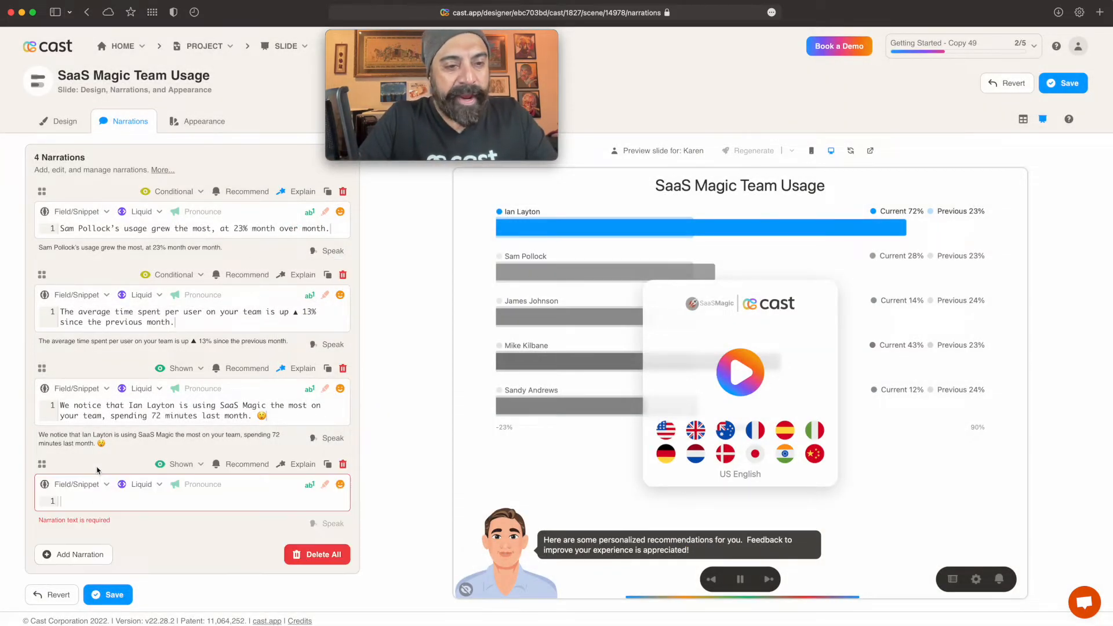
drag(42, 467, 58, 190)
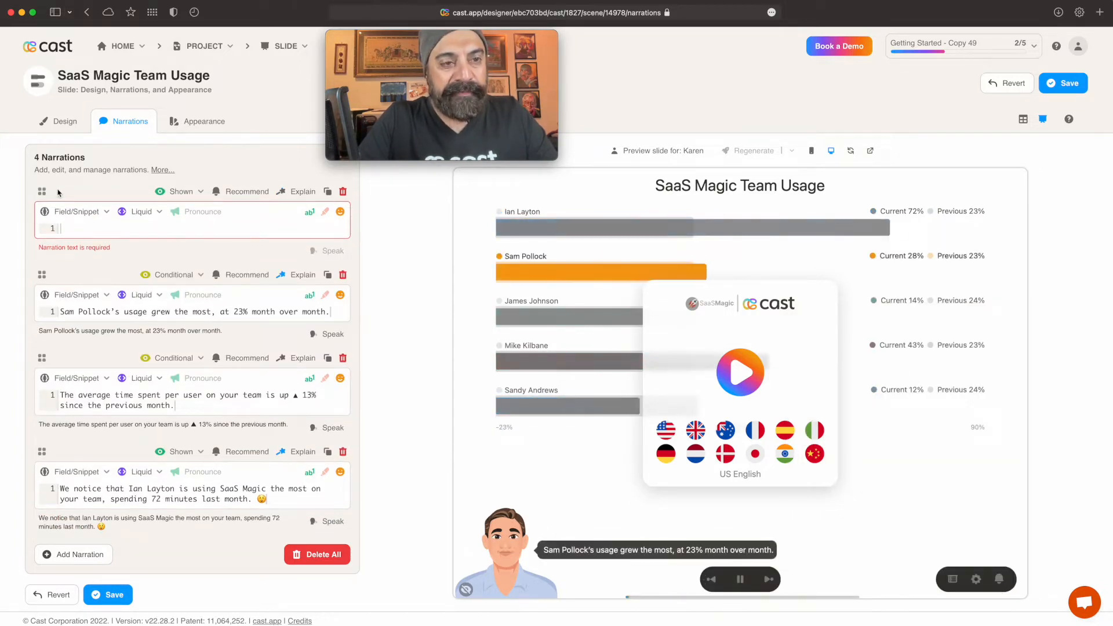
click(150, 220)
click(186, 270)
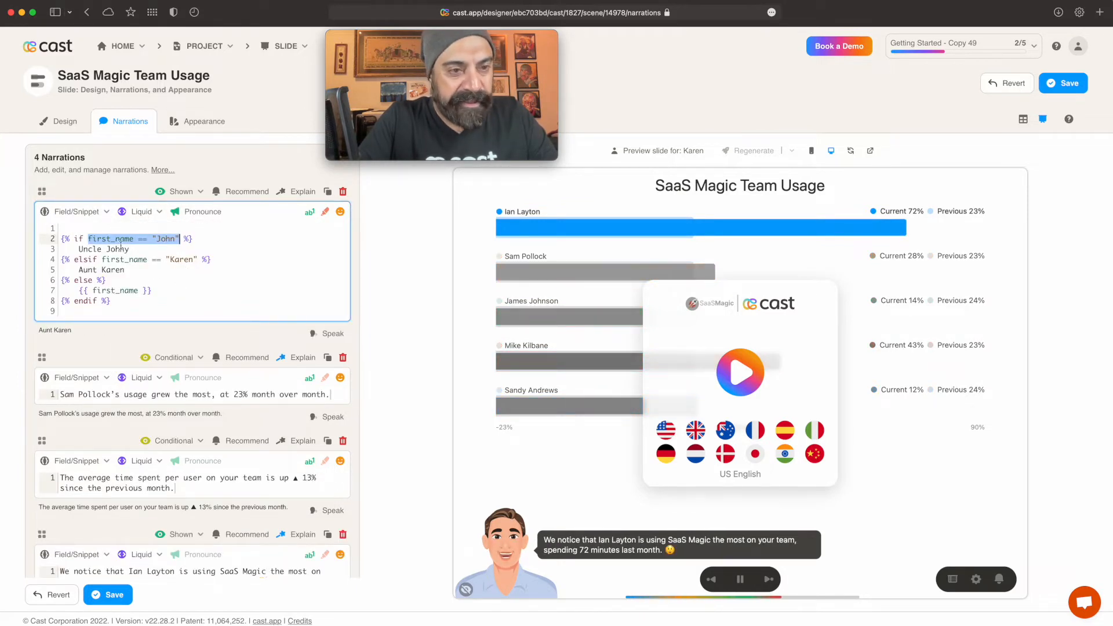
Step: Rewrite the if branch's text as "Hey", the contact's nickname, and ", it was good to see you on Friday."
double_click(91, 249)
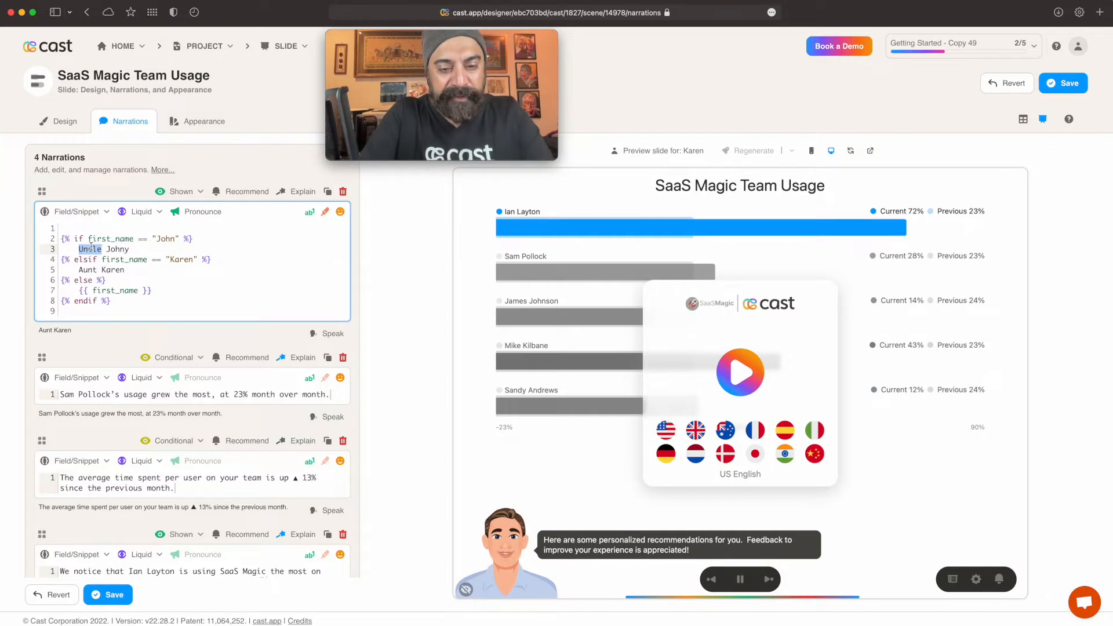
text(Hey)
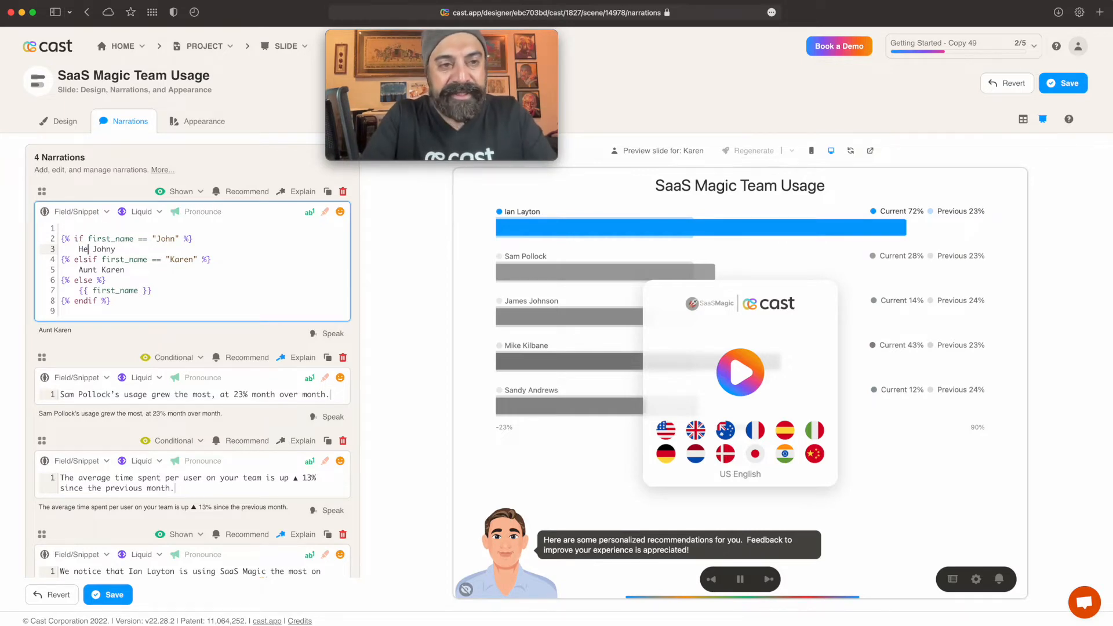
text(, it was )
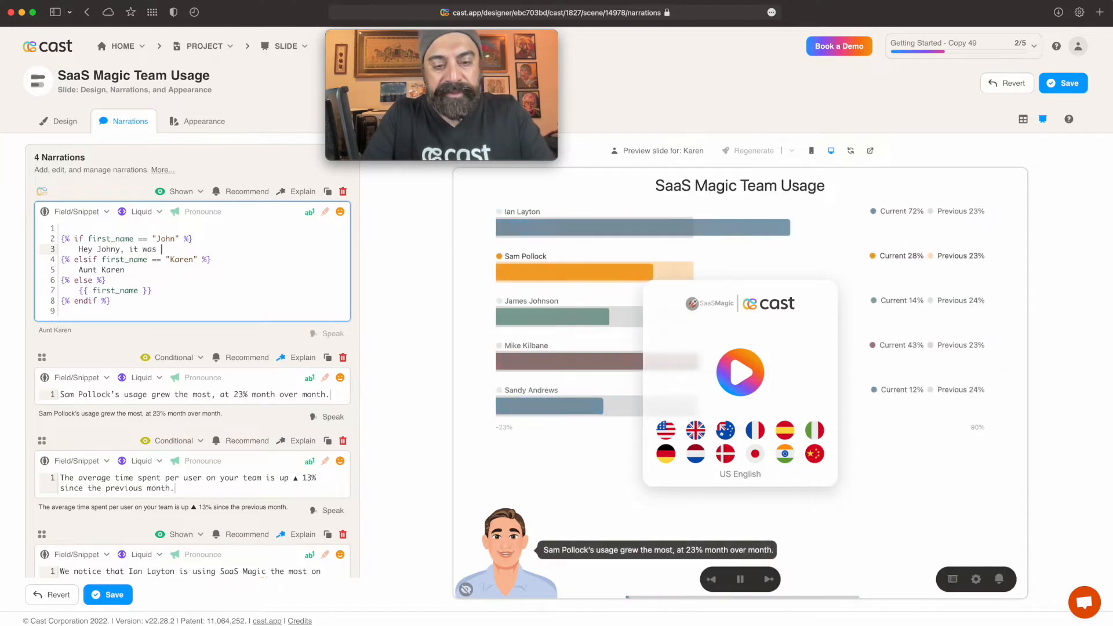
text(goof)
key(BackSpace)
text(d)
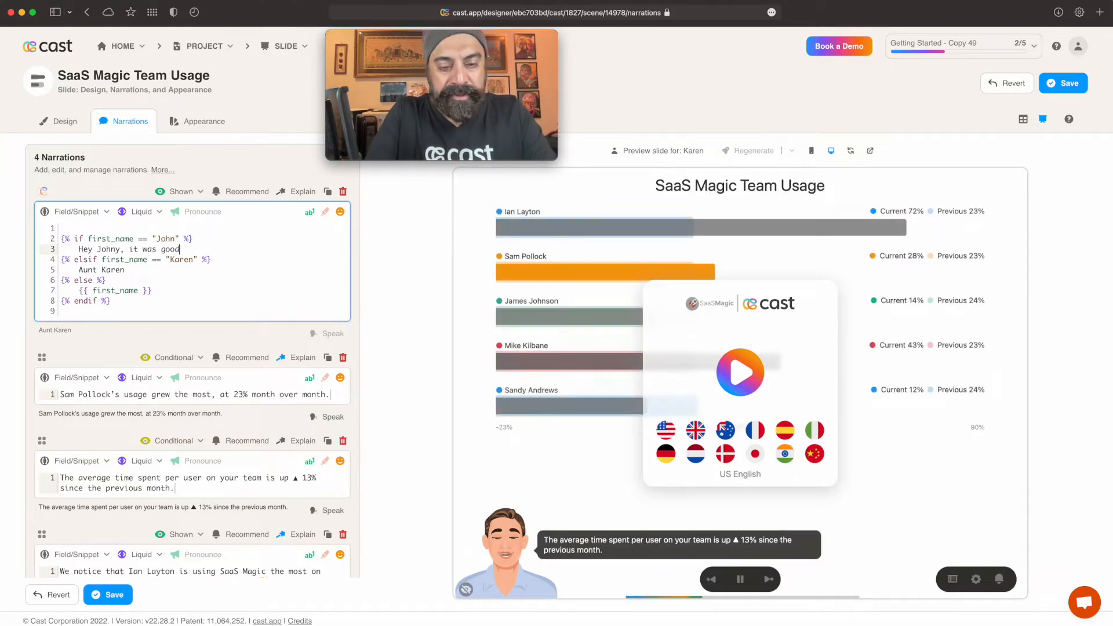
text( to see you )
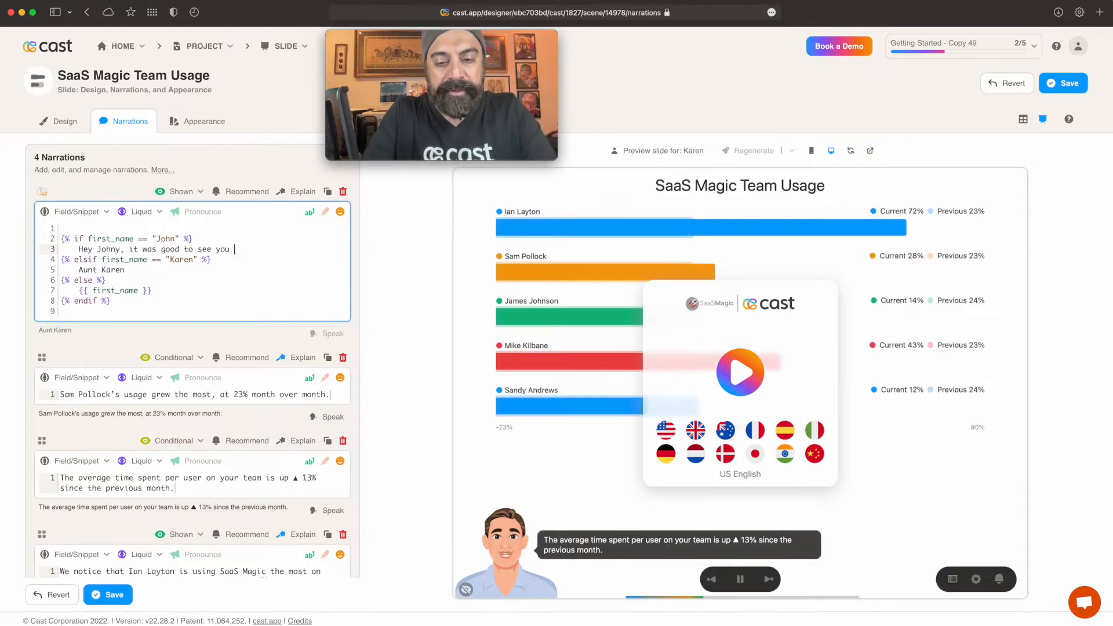
text(on Friday.)
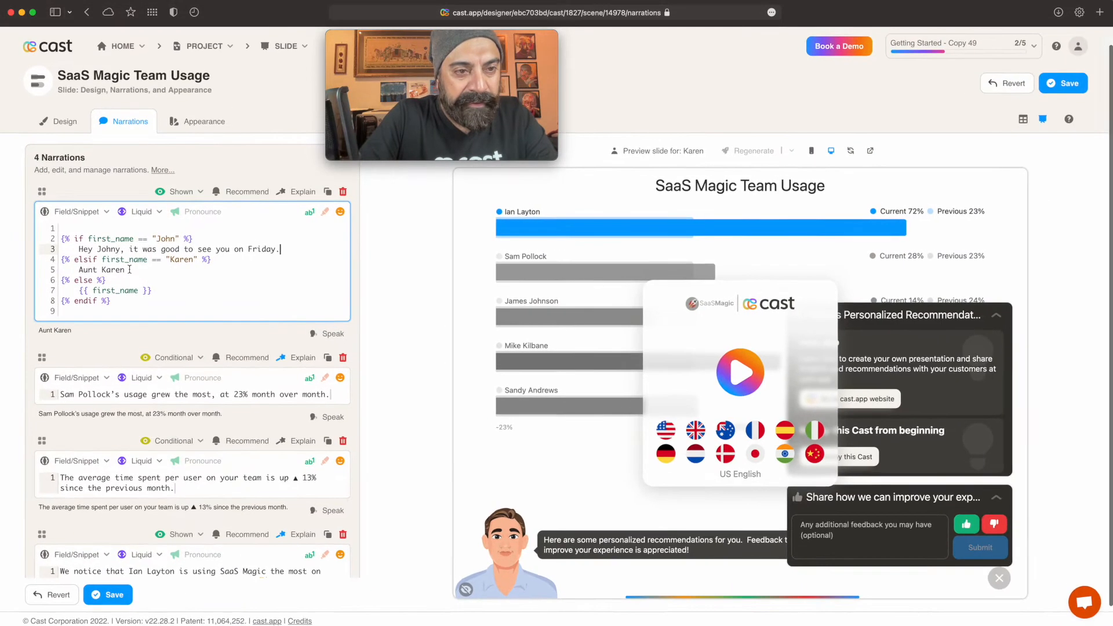
Step: Delete the elsif branch and its text from the first narration's Liquid template
drag(129, 269, 60, 259)
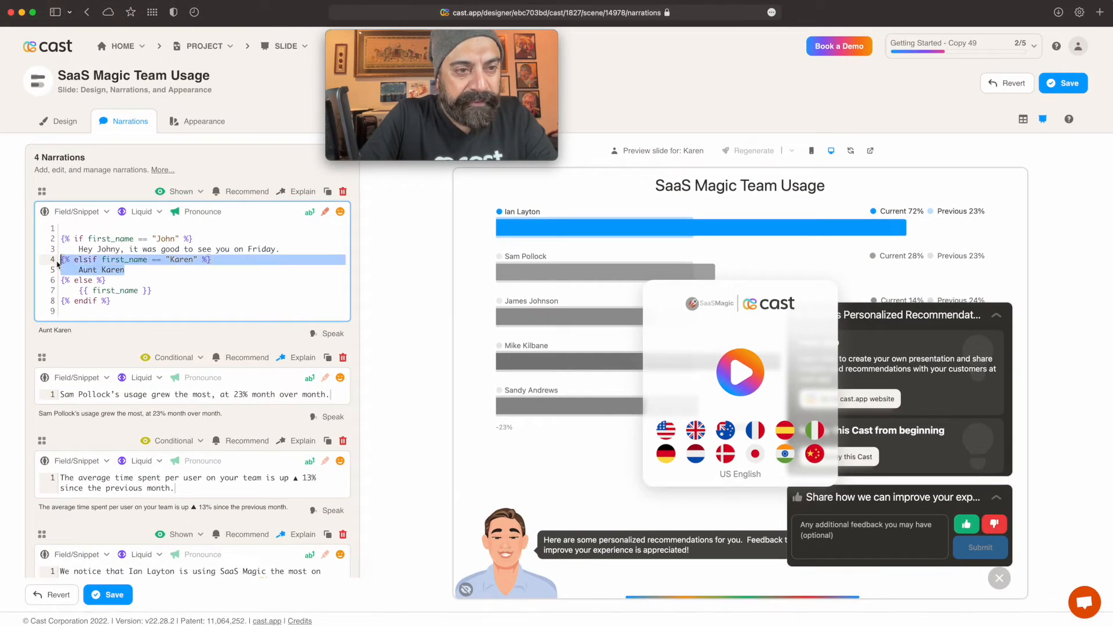
key(BackSpace)
key(BackSpace)
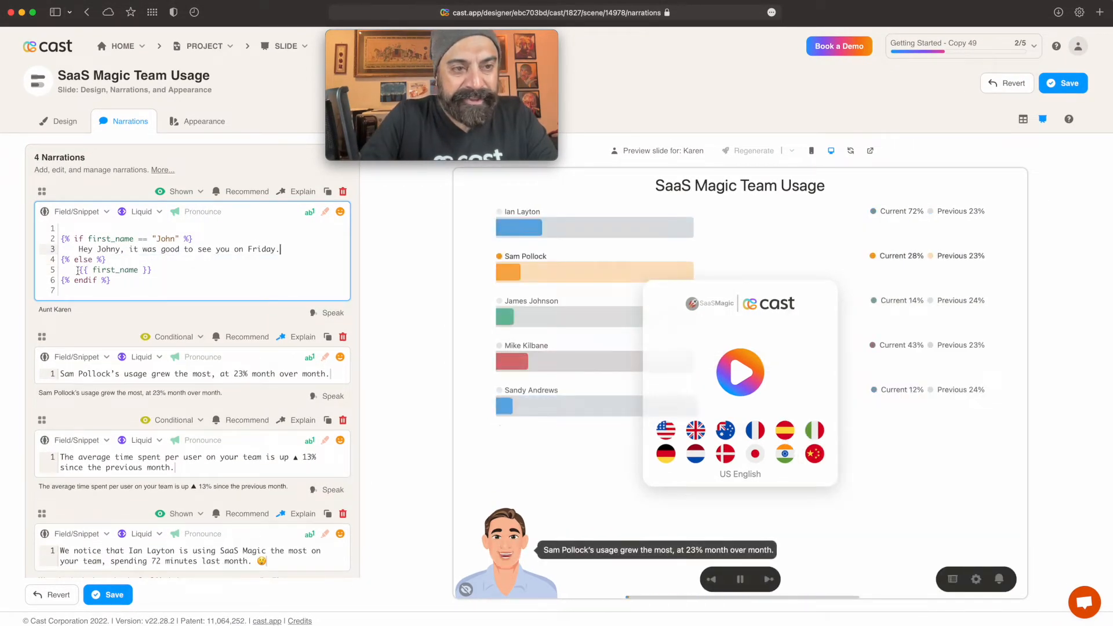
Step: Rewrite the else branch as "Hey {{ first_name }}, thank you for being a customer." and save the slide
click(80, 270)
text(Hey)
key(End)
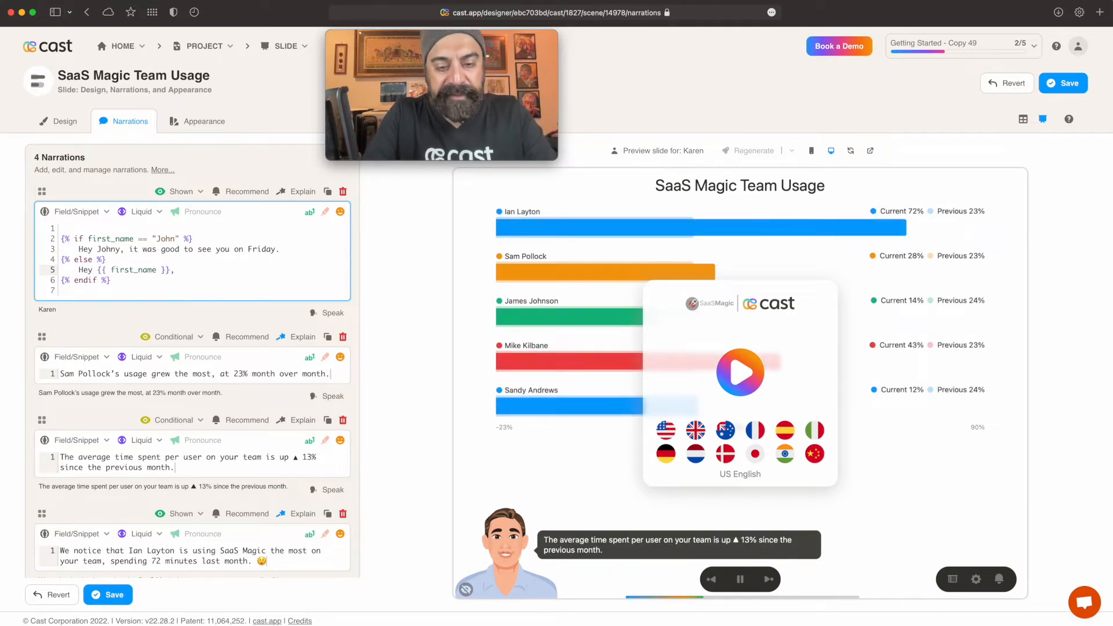
text(thank you for )
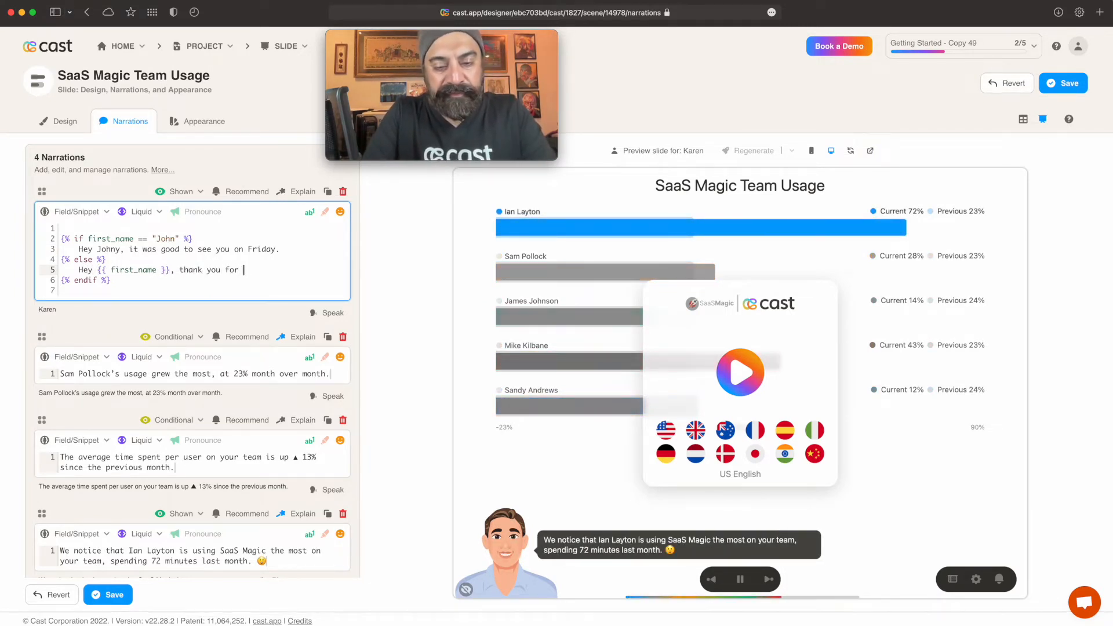
text(being a customer.)
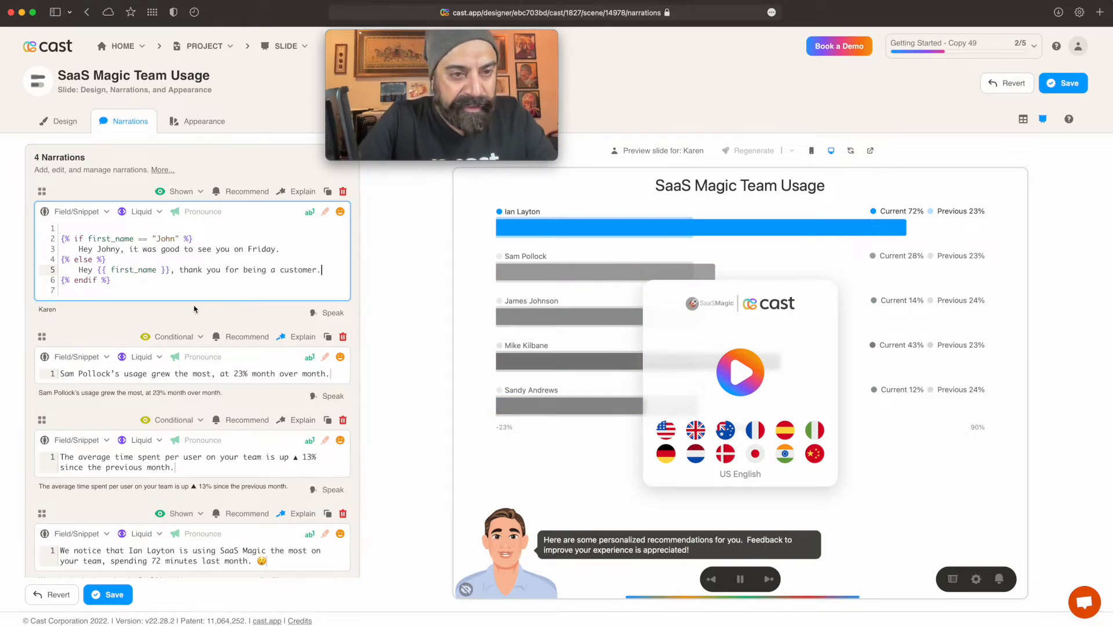
click(127, 594)
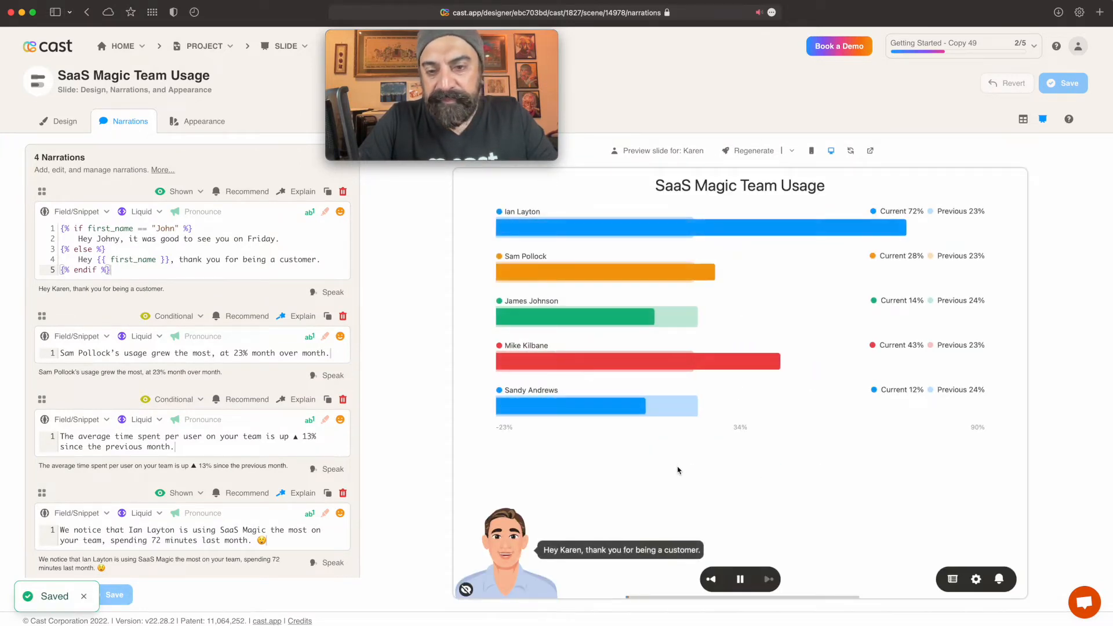
Step: Preview the slide for the first contact in the list to check the if branch's greeting
click(740, 581)
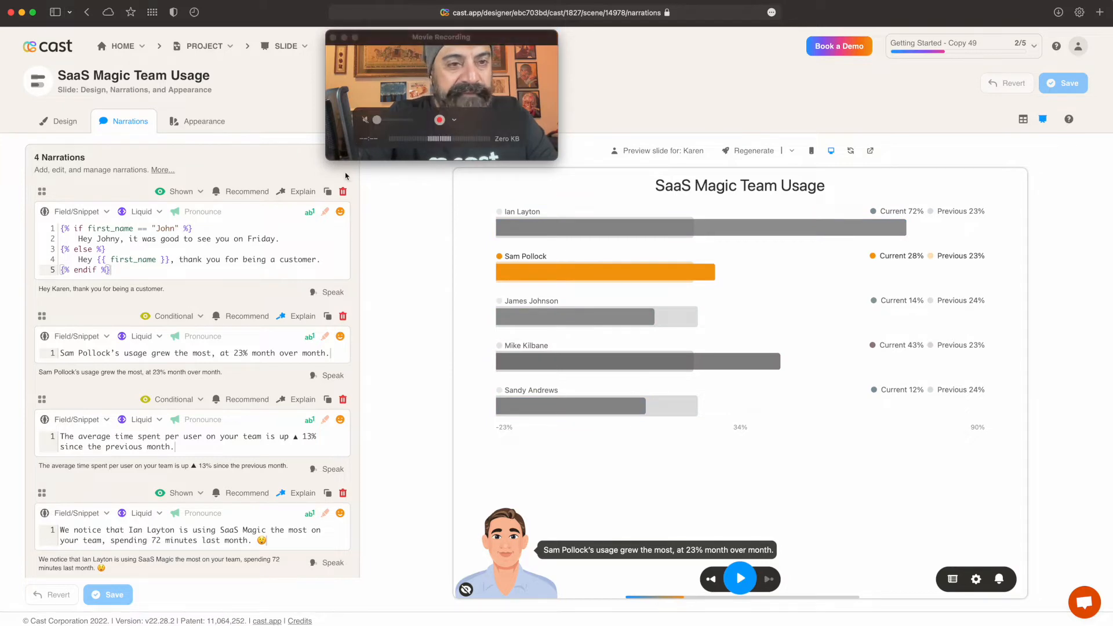
click(690, 150)
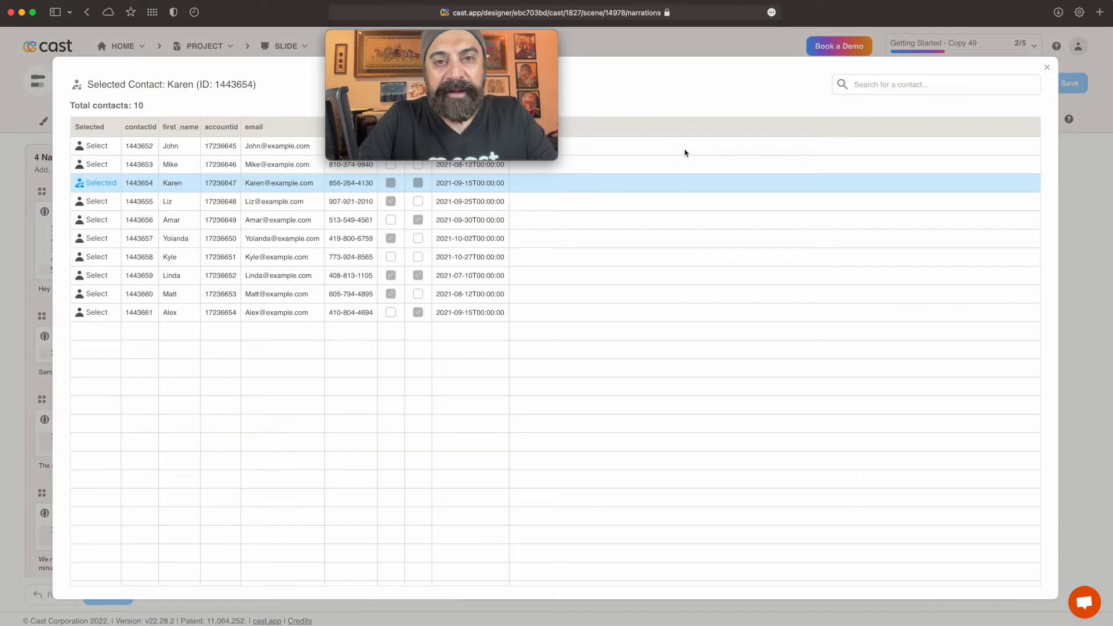
click(94, 152)
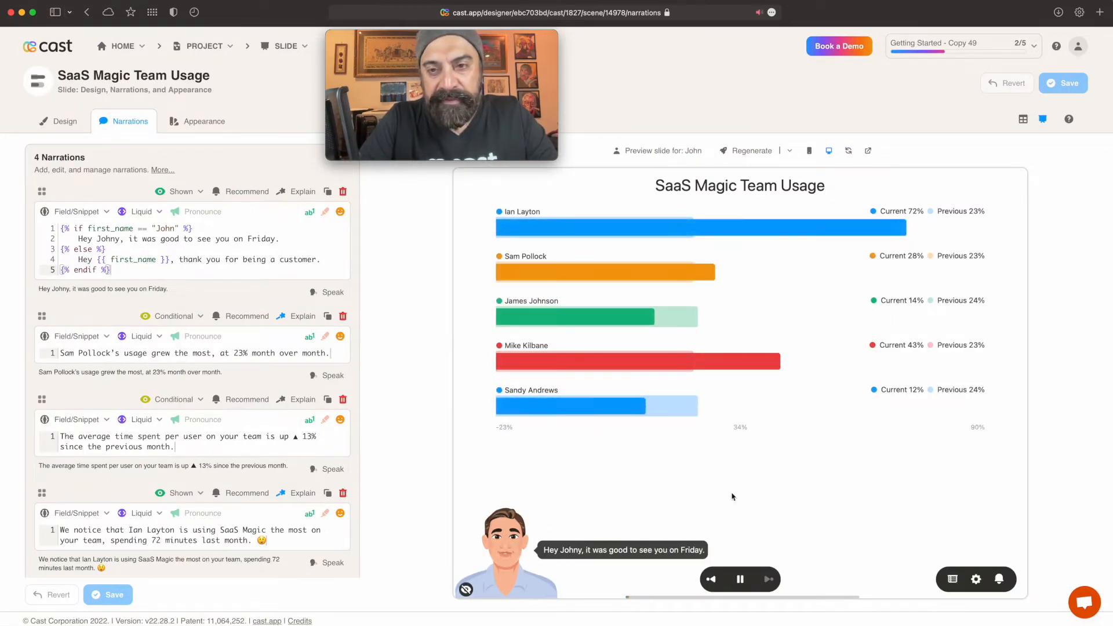
click(741, 579)
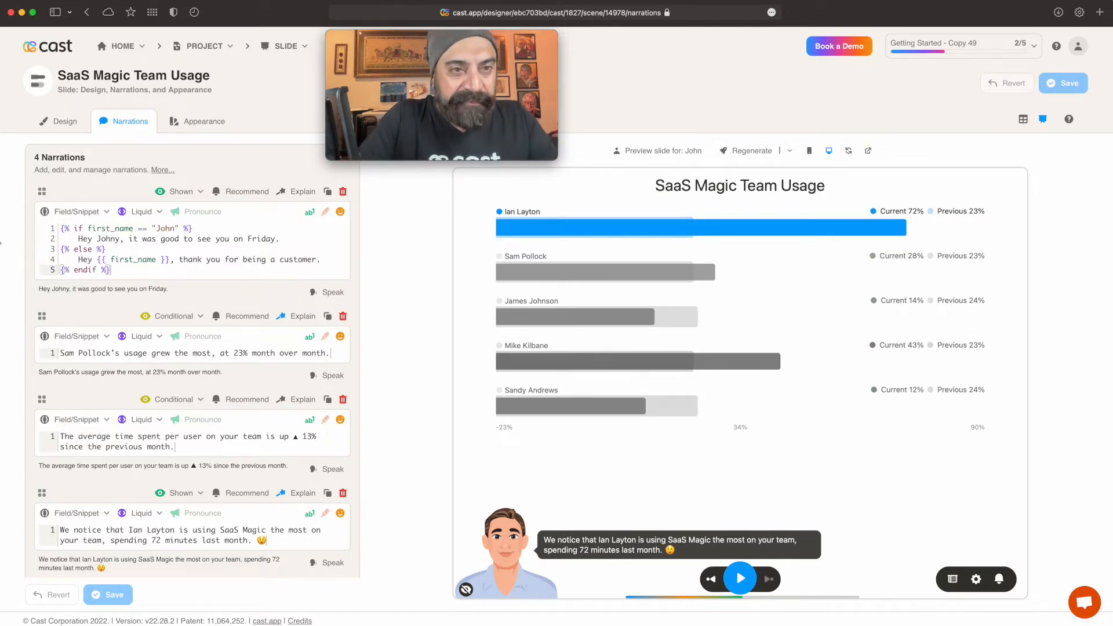
Step: Review the project's fields, snippets, and data validation results for all contacts
click(222, 47)
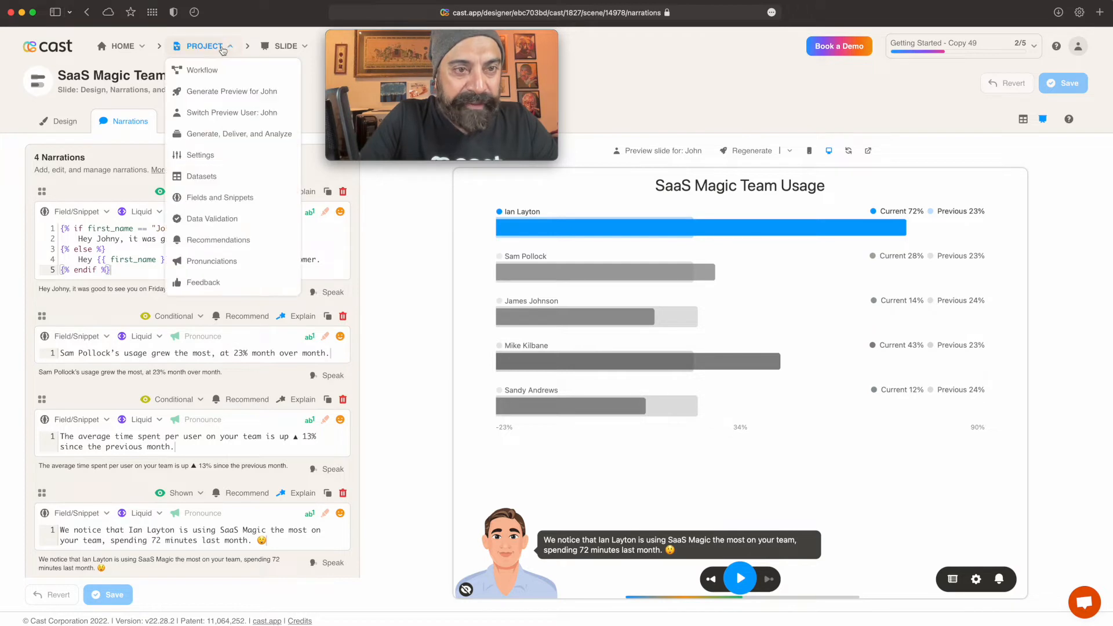
click(243, 201)
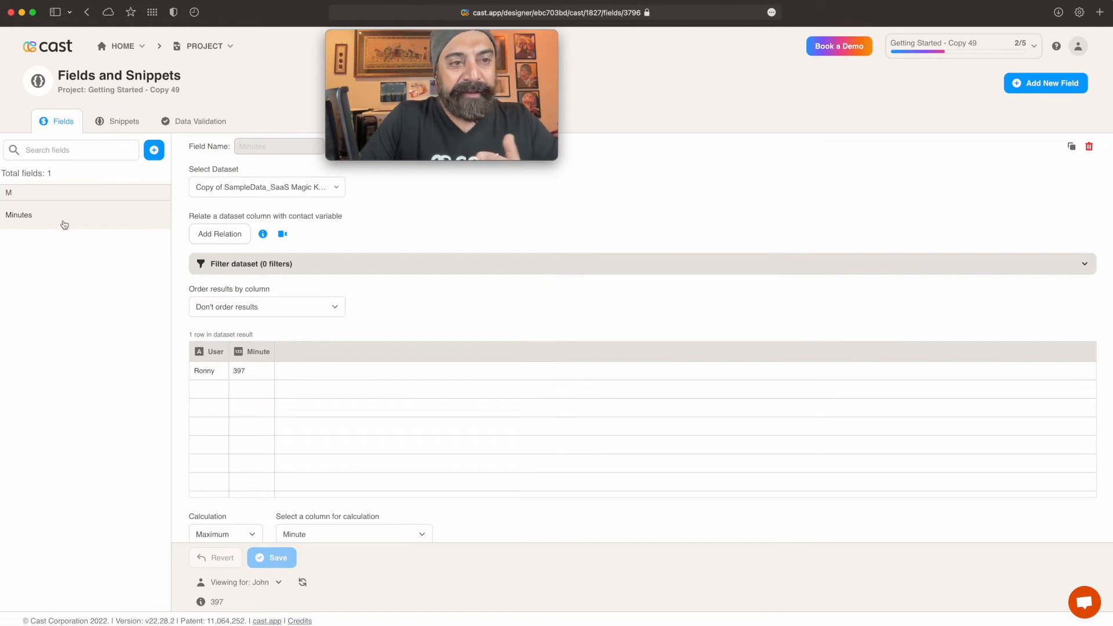
click(126, 121)
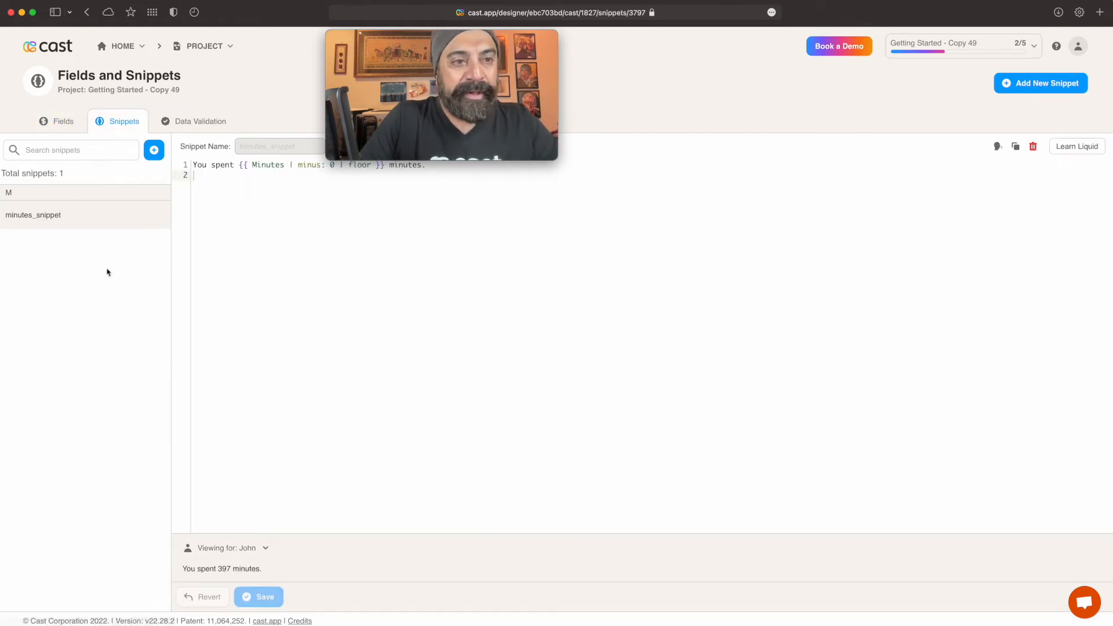
click(197, 123)
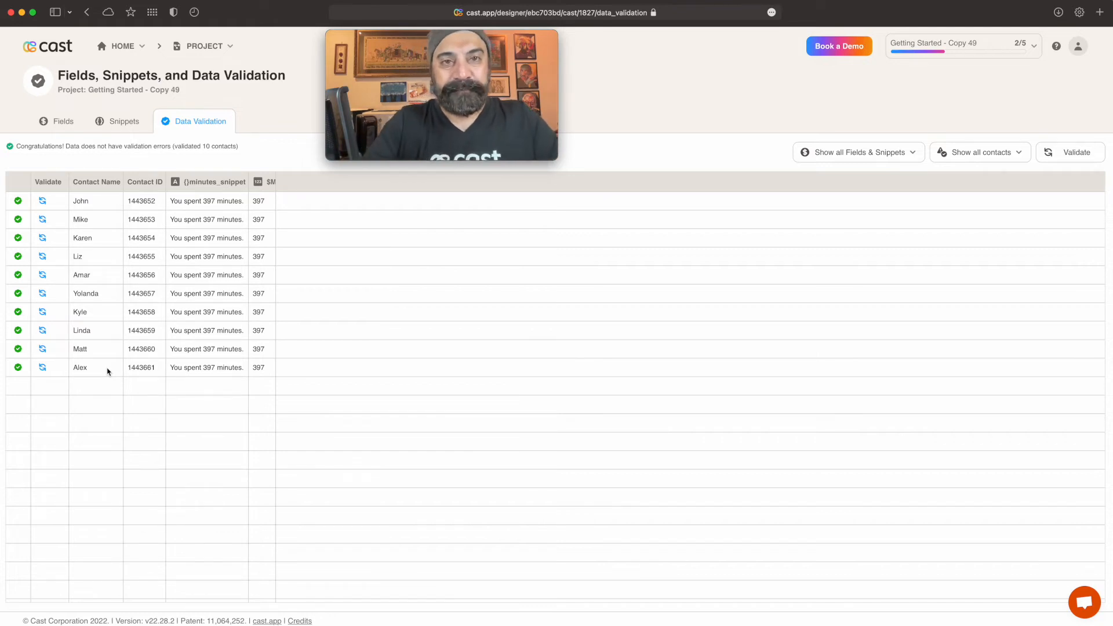
Step: Return to the project workflow and open the narrations of the SaaS Magic Key Metrics slide
click(191, 47)
click(197, 70)
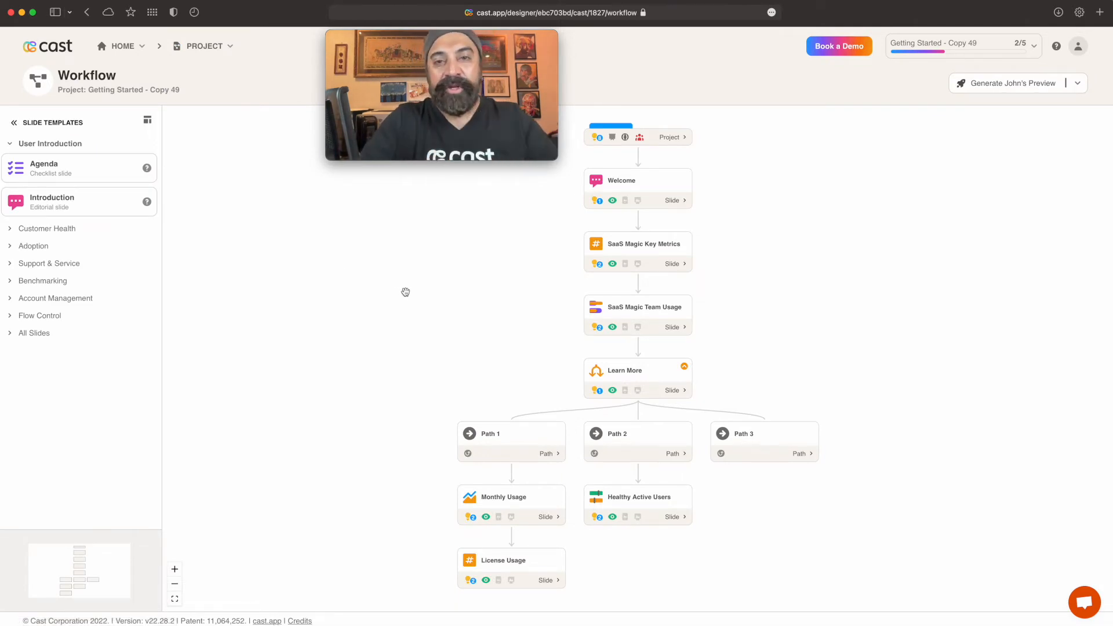
click(678, 263)
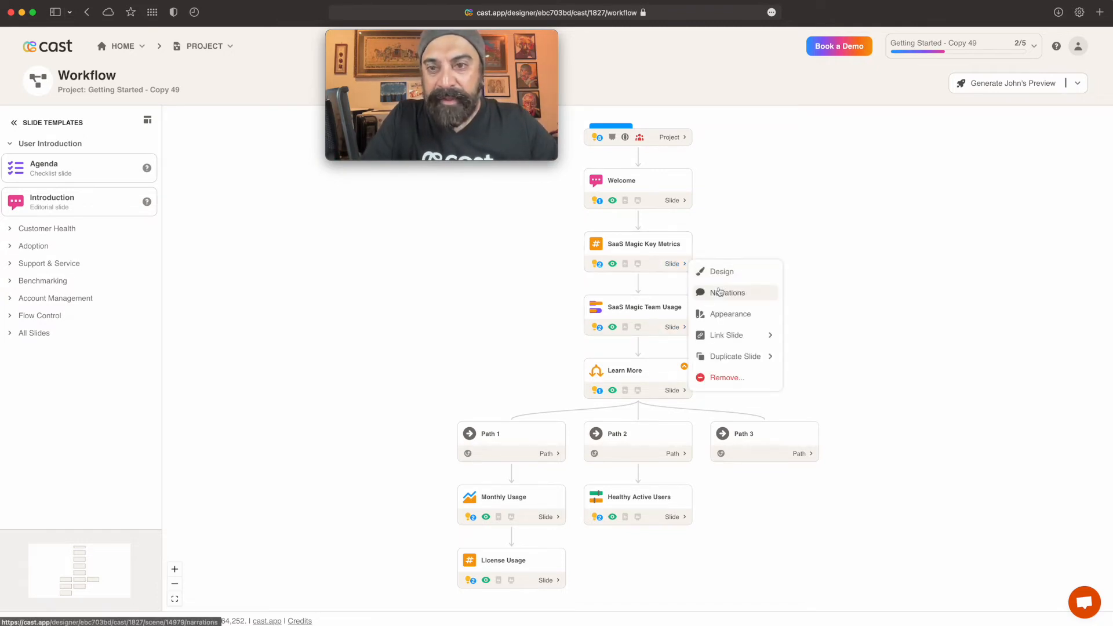
click(719, 292)
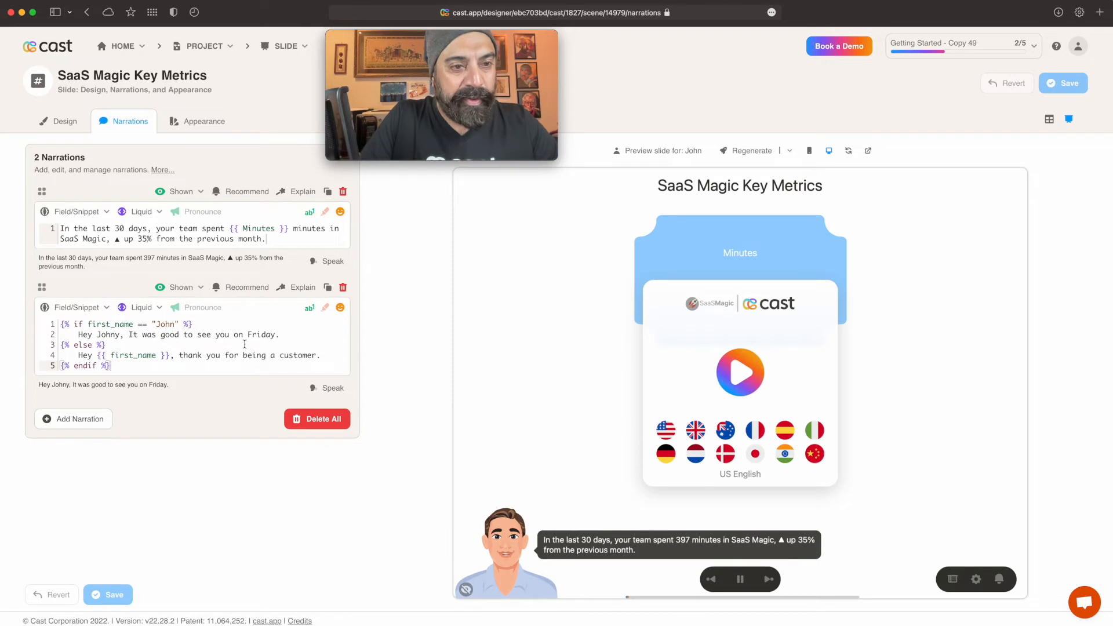
Step: Open the project recommendations from the first narration, about minutes spent in the last 30 days
click(247, 192)
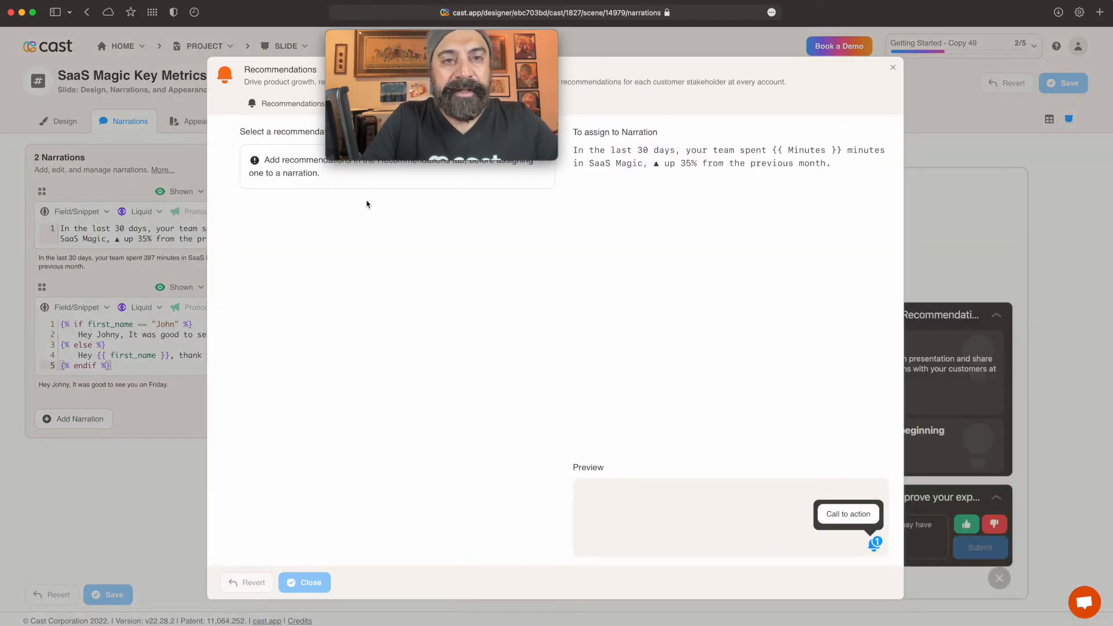
drag(373, 38, 892, 216)
click(290, 105)
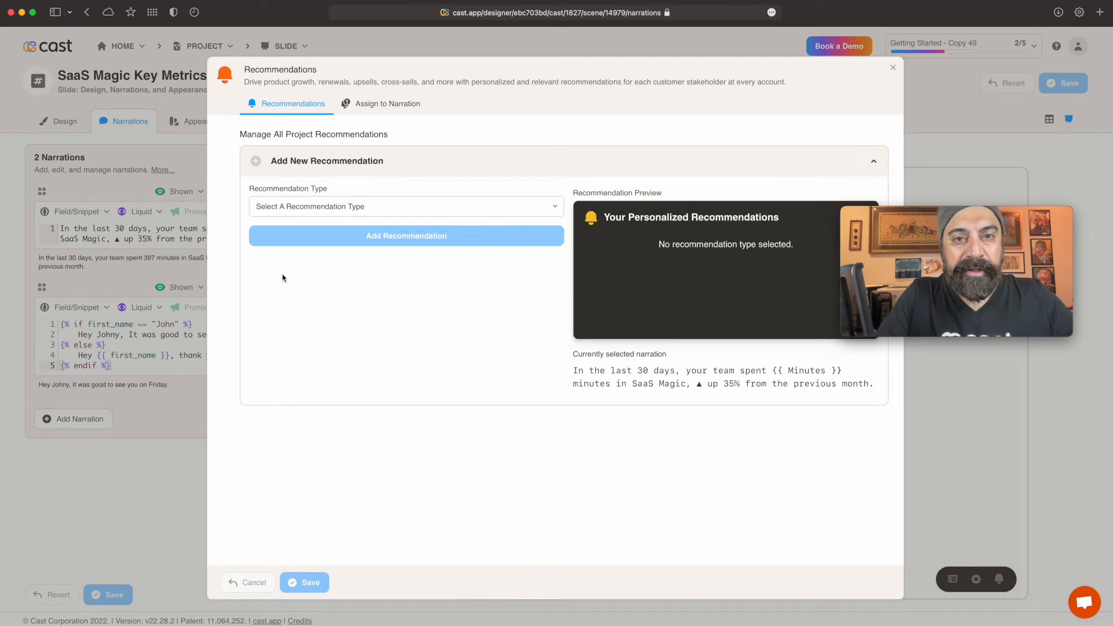
Step: Browse the recommendation types and set the new recommendation's type to Upsell, Cross sell, and Expansion
click(315, 210)
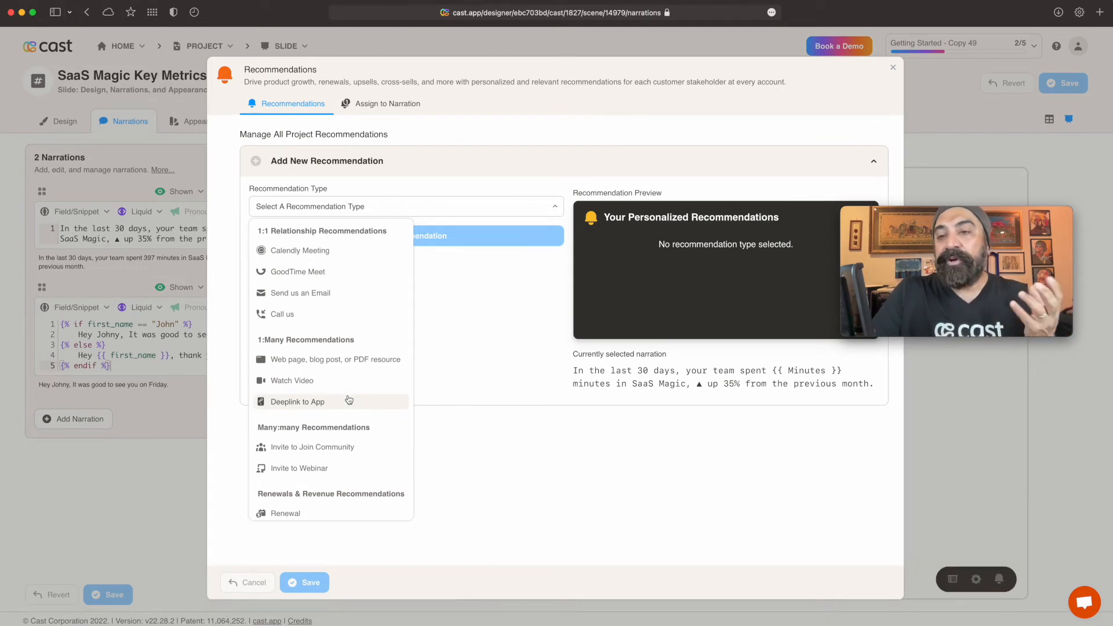
click(351, 419)
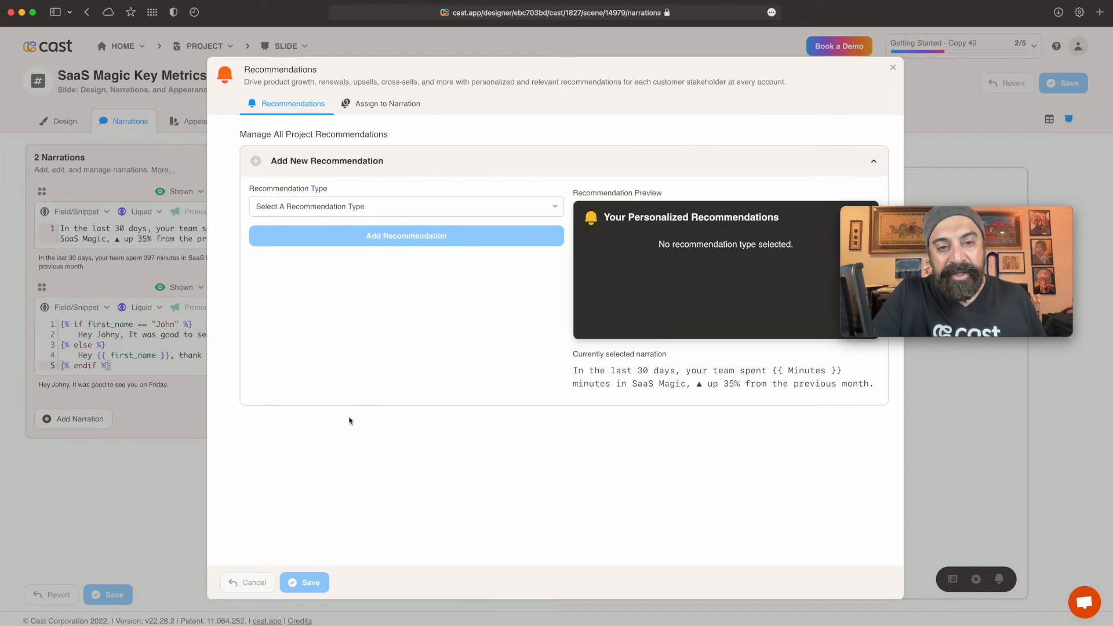
click(320, 213)
scroll(329, 434, down, 5)
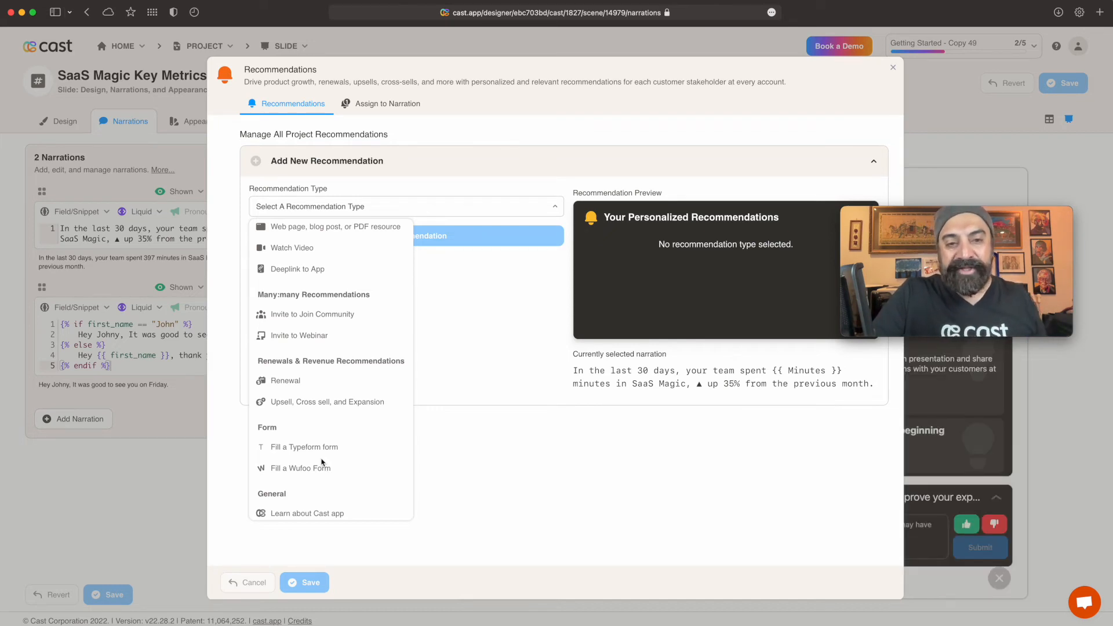
scroll(323, 462, down, 1)
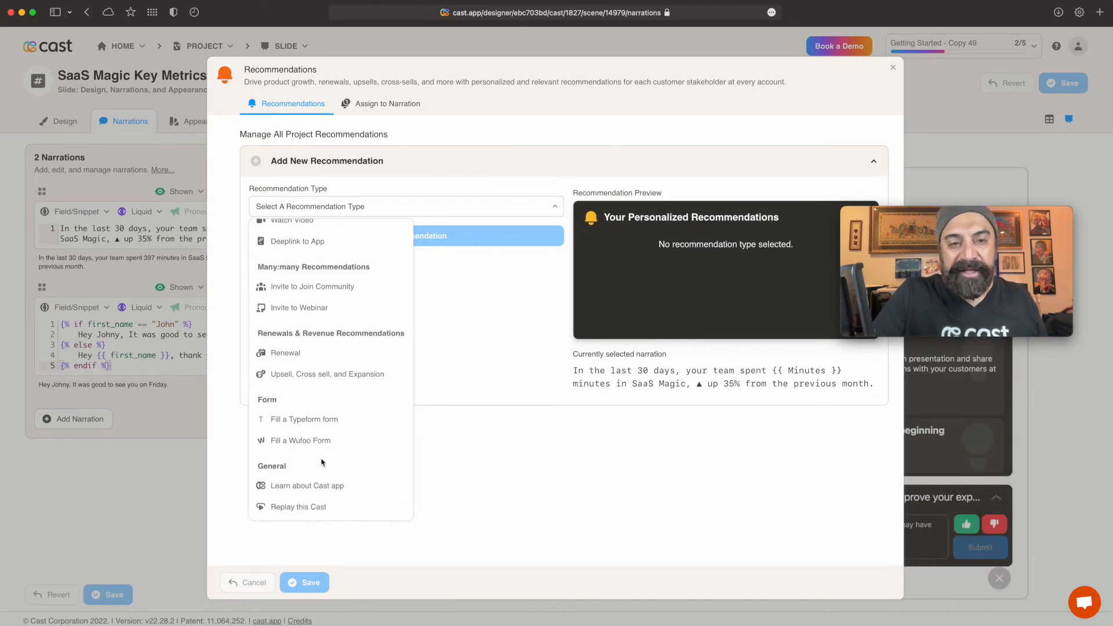
scroll(323, 462, up, 1)
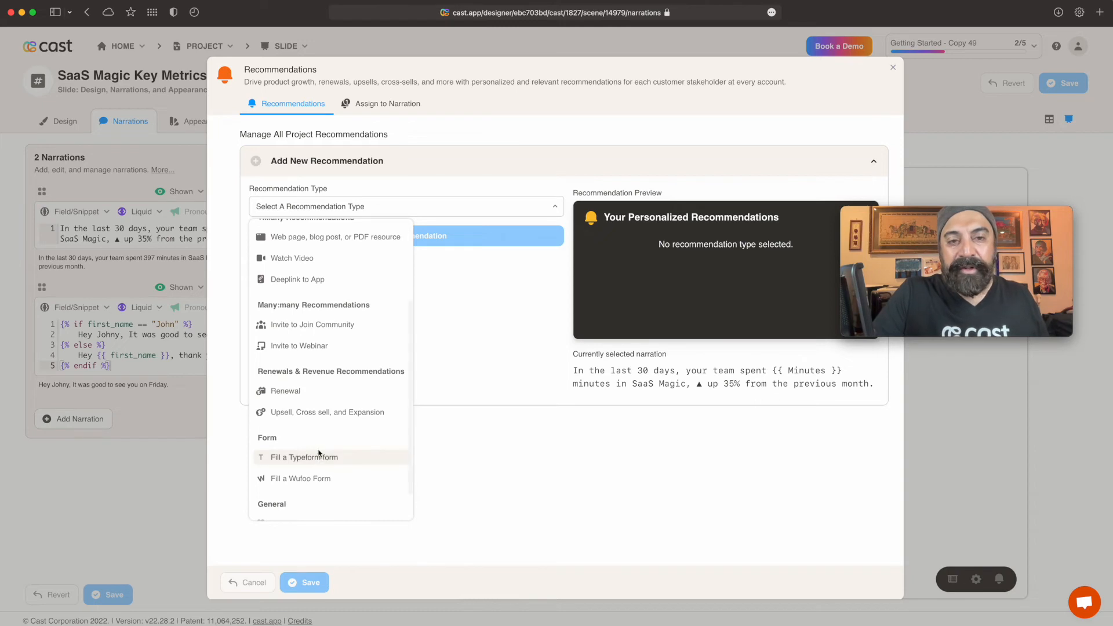
click(312, 412)
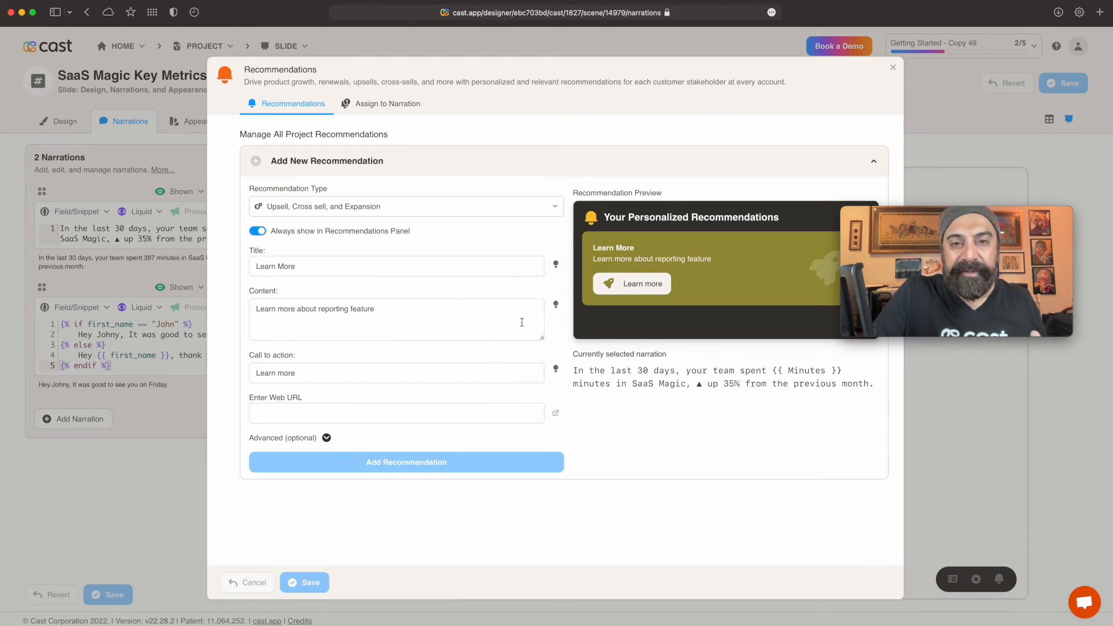
Step: Review the suggested texts for the recommendation's content and call to action
click(555, 304)
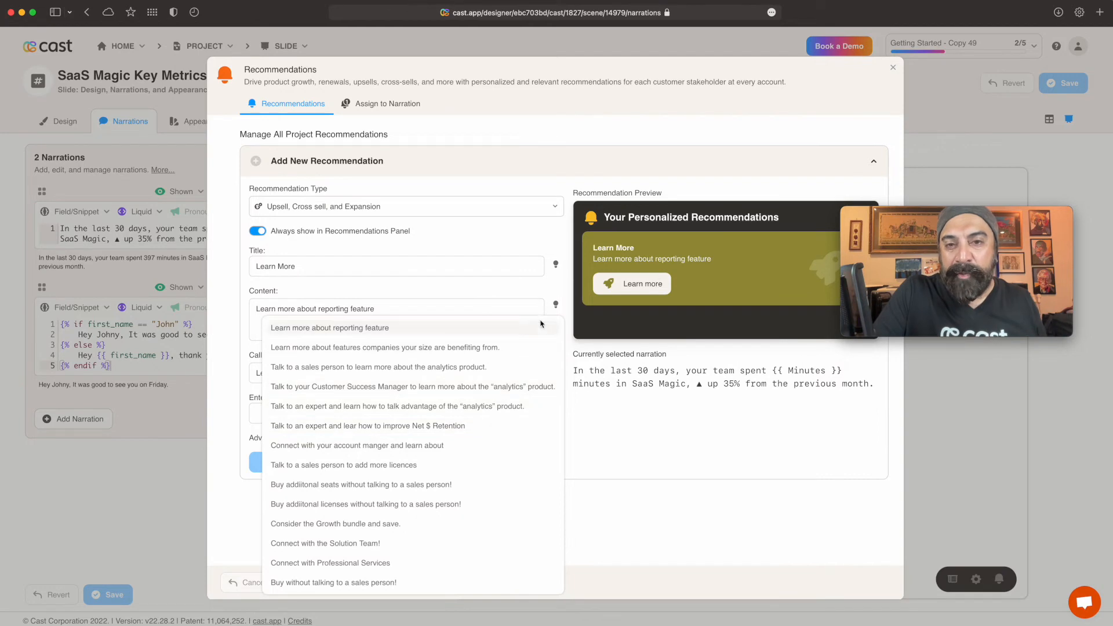
click(549, 289)
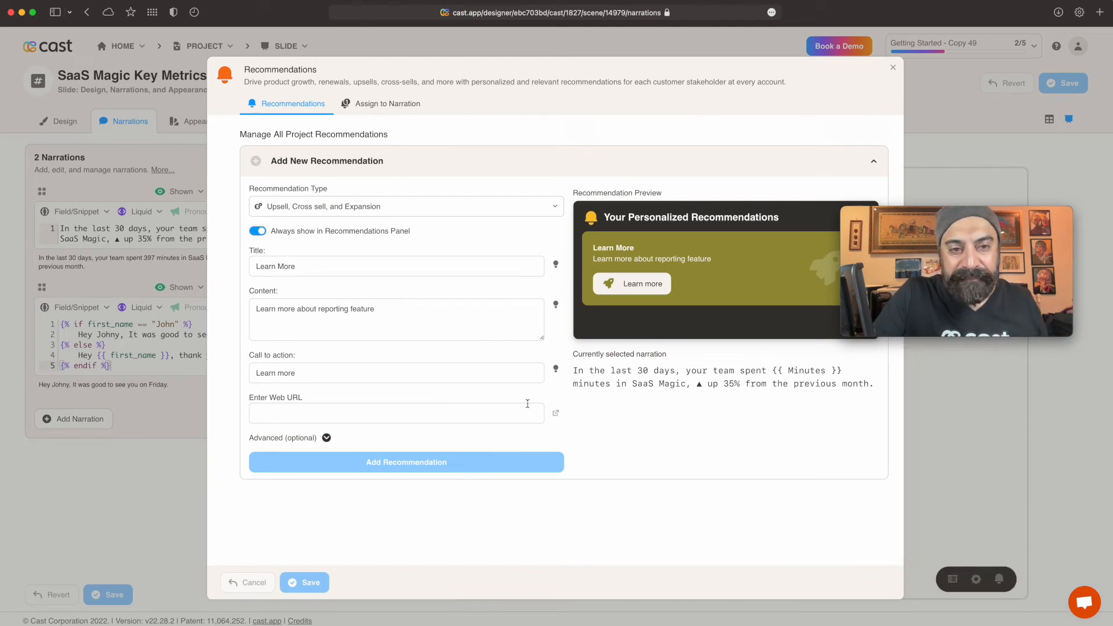
click(557, 375)
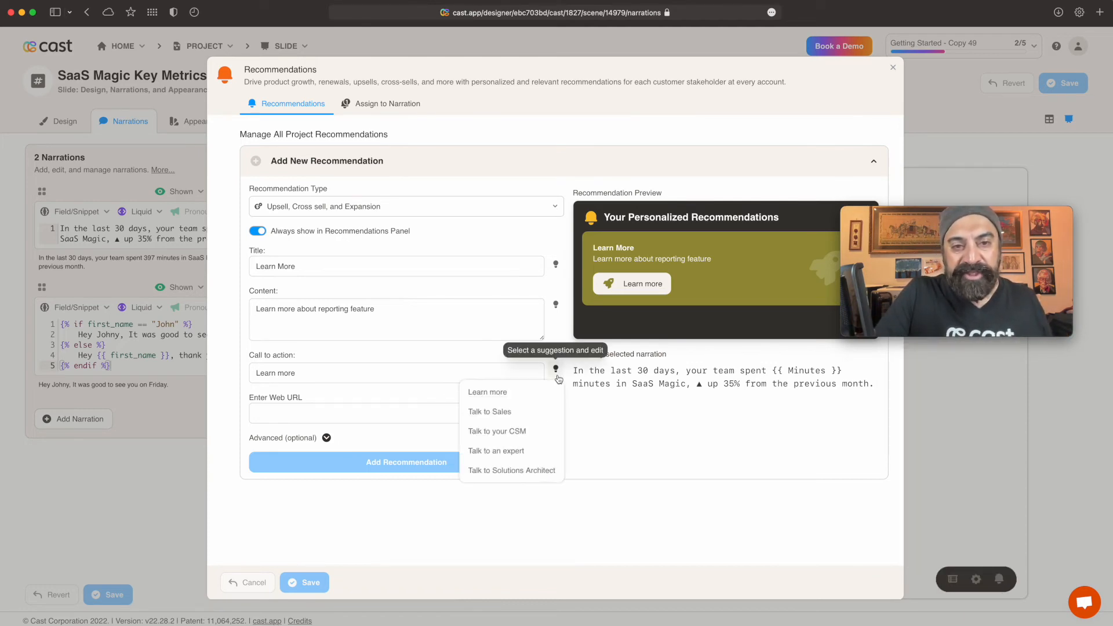
click(501, 347)
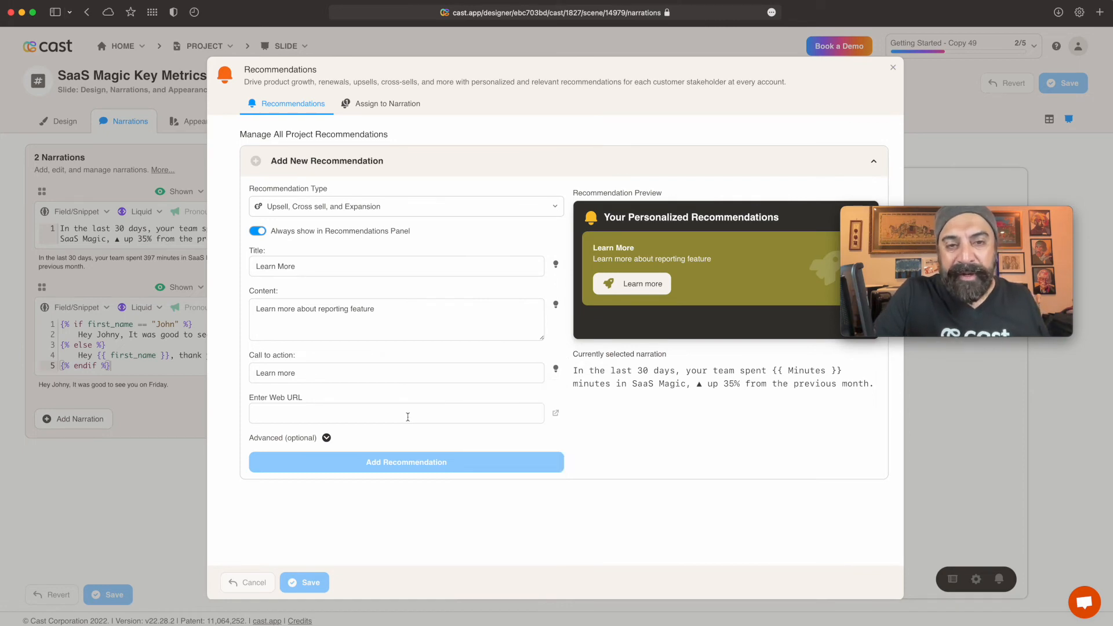
click(330, 412)
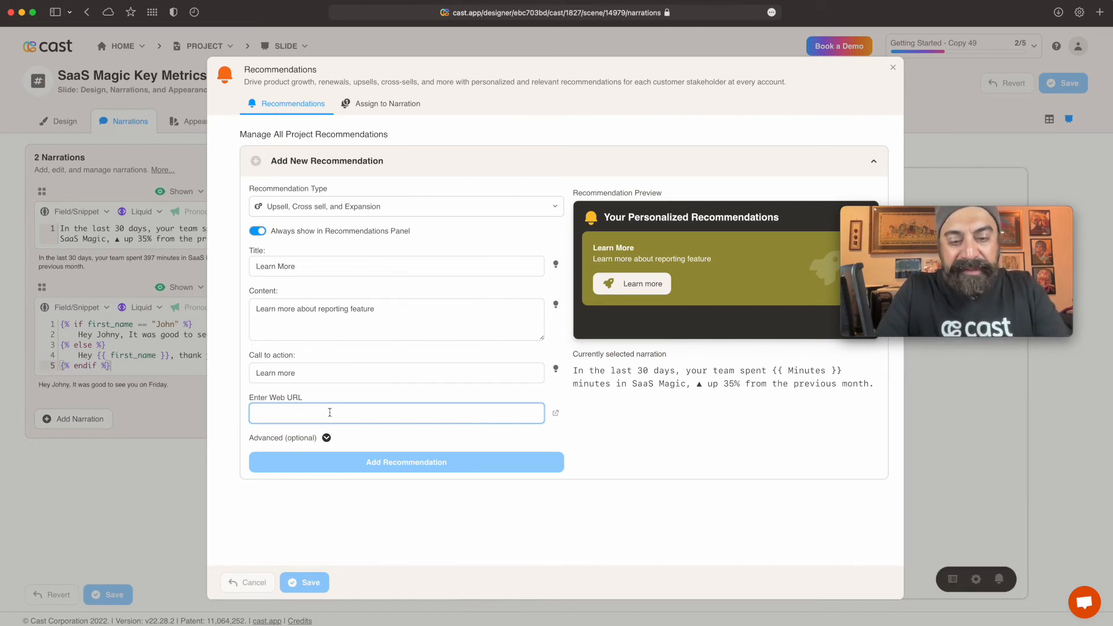
text(cast.app)
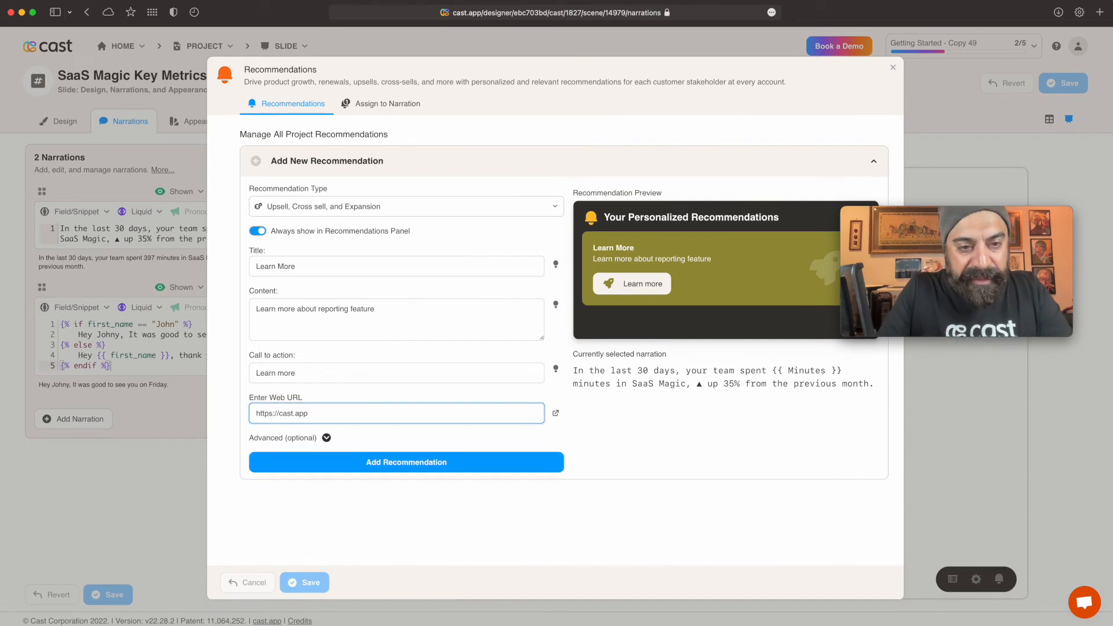
click(369, 465)
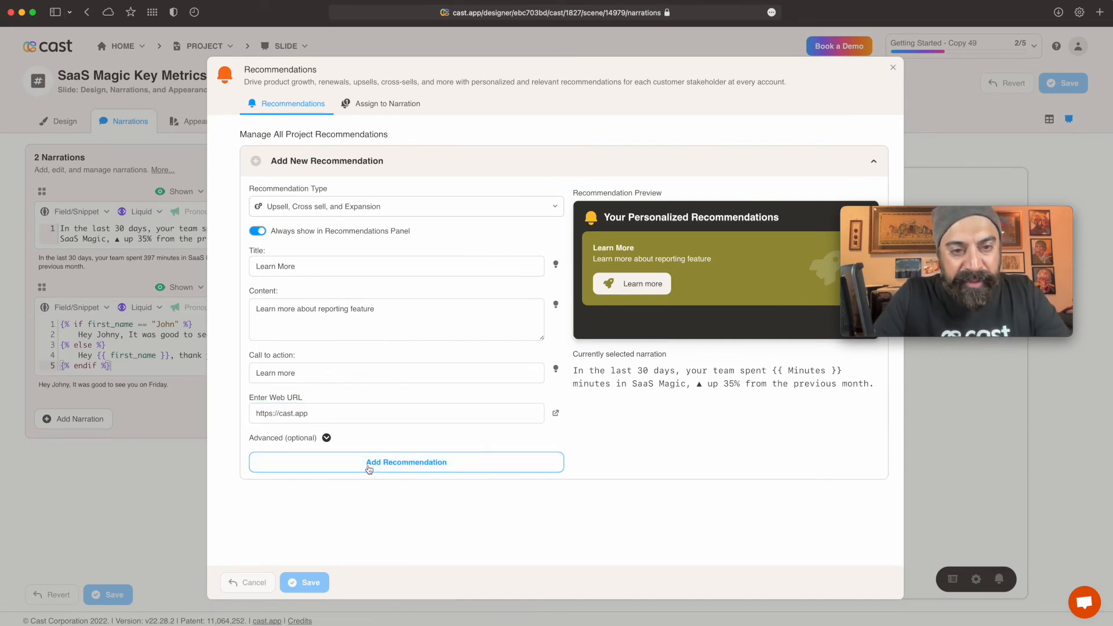
Step: Save the project recommendations and assign the Learn More recommendation to the first narration
click(391, 106)
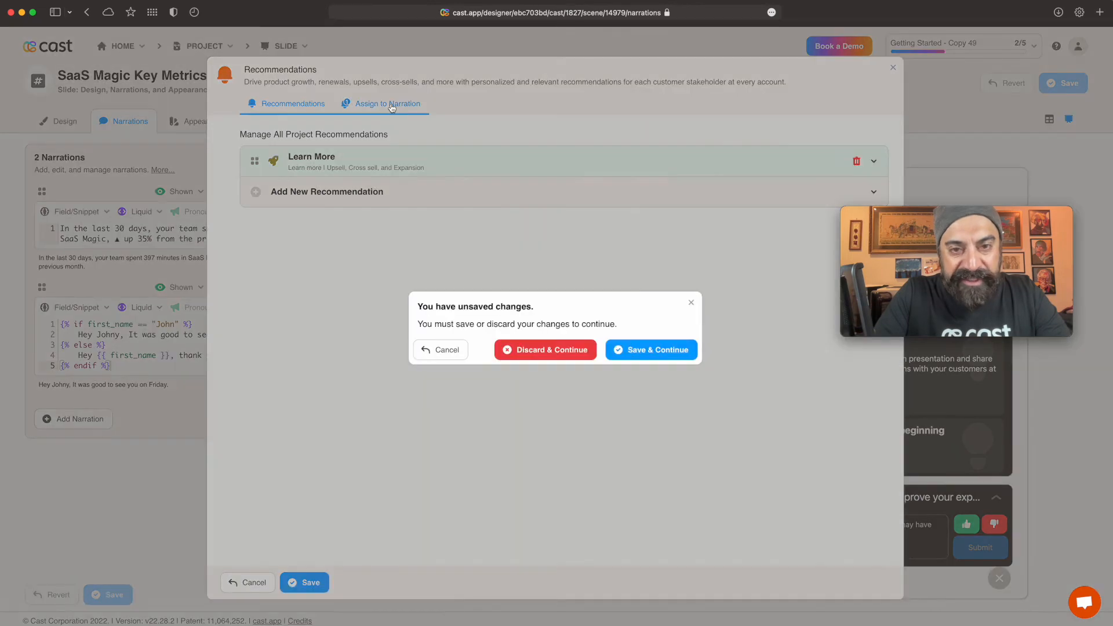
click(659, 350)
click(313, 193)
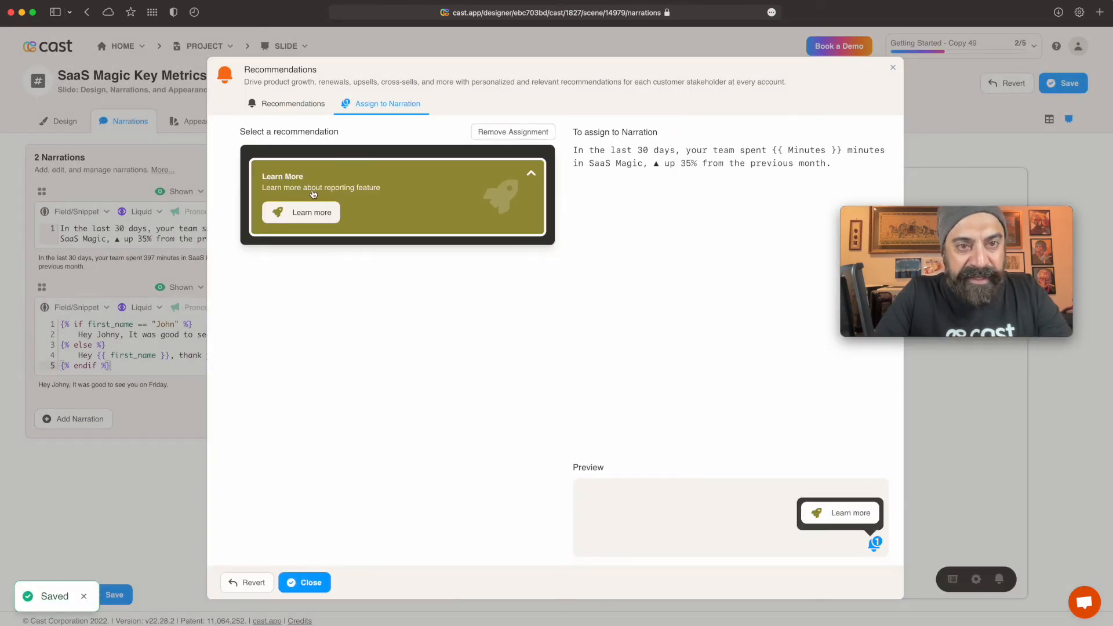
click(308, 581)
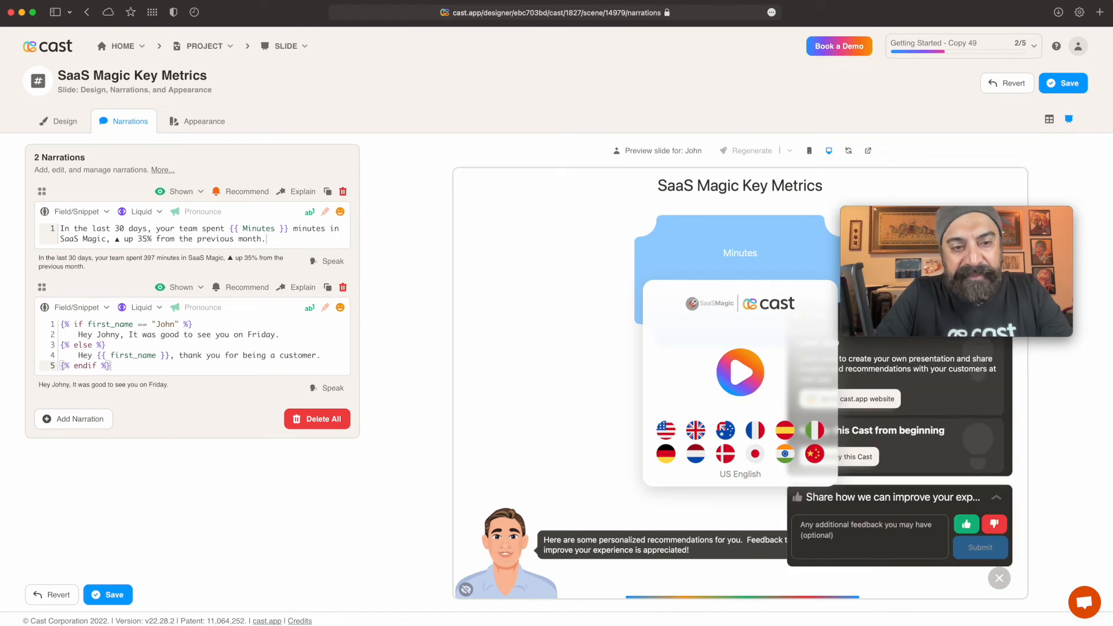
Step: Save the narration changes, play the slide preview in French, pause it and open its personalised recommendations
click(113, 597)
click(755, 430)
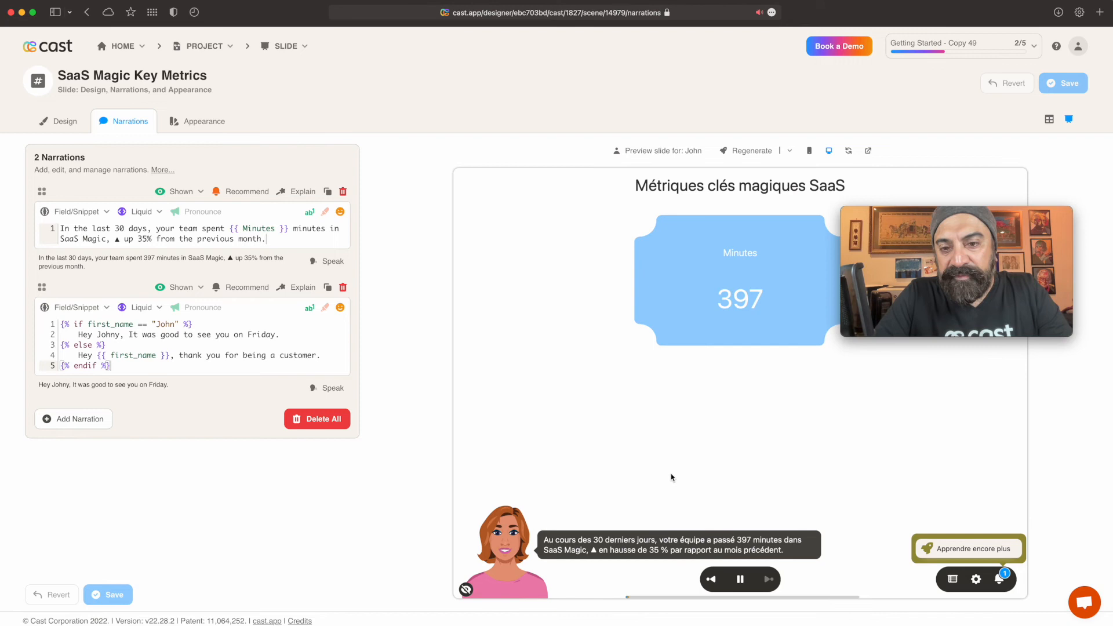
click(741, 580)
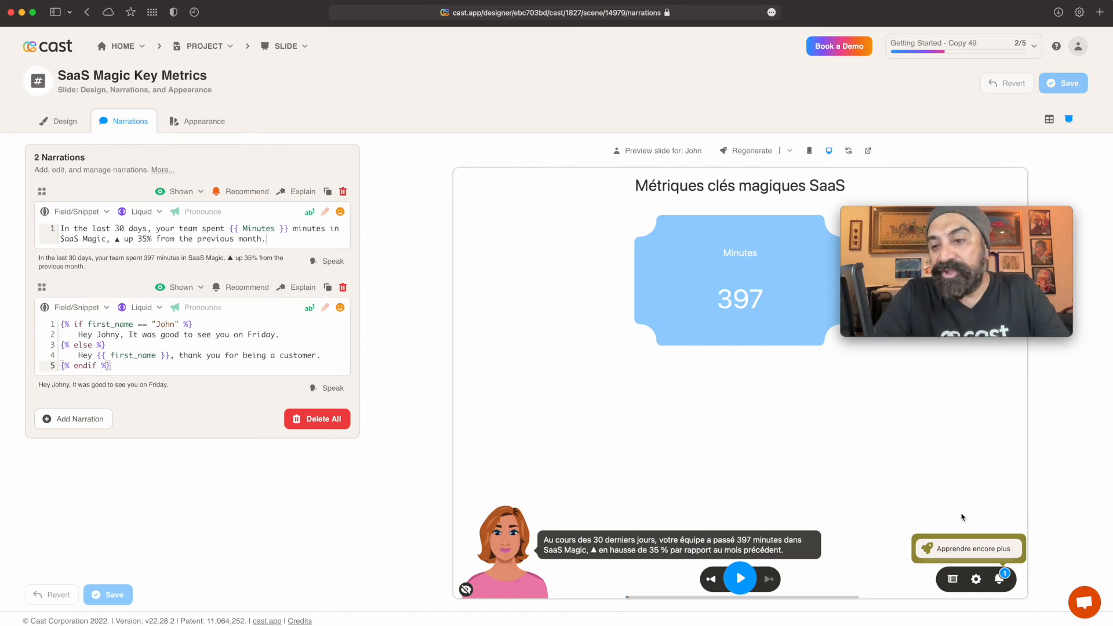
click(1000, 579)
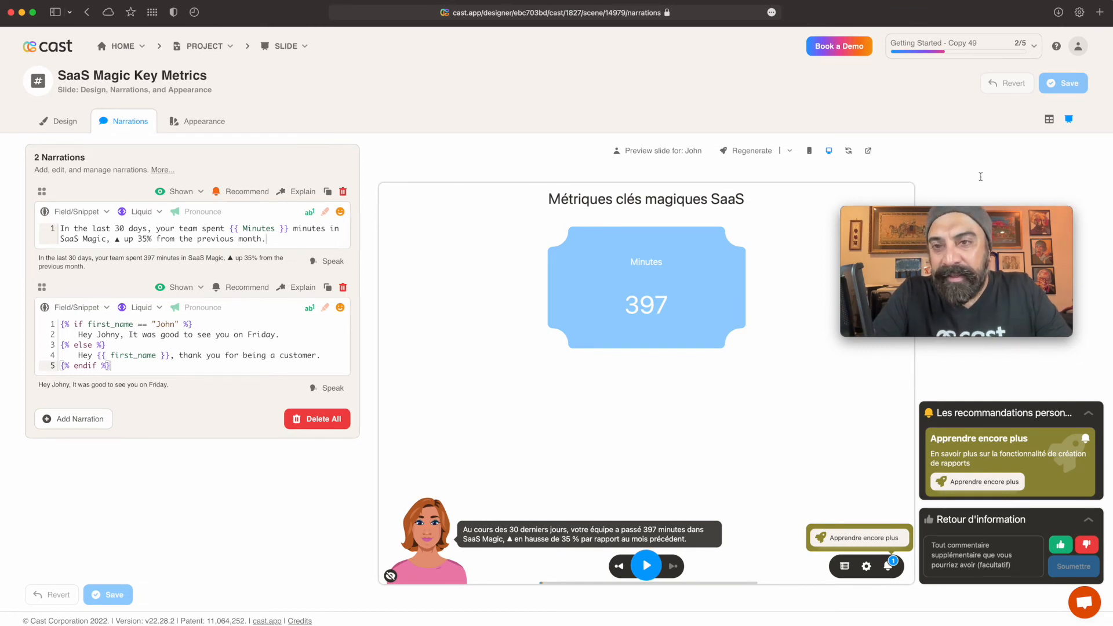
Step: Reload the slide preview, play it in US English and open its recommendations
drag(986, 179, 926, 159)
click(849, 150)
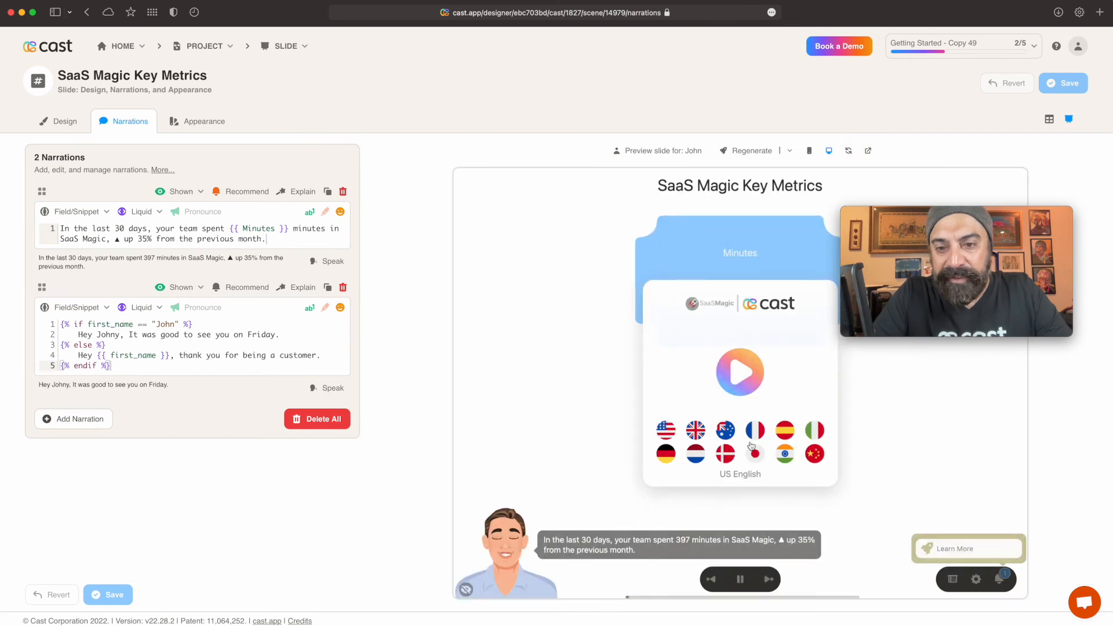
click(757, 384)
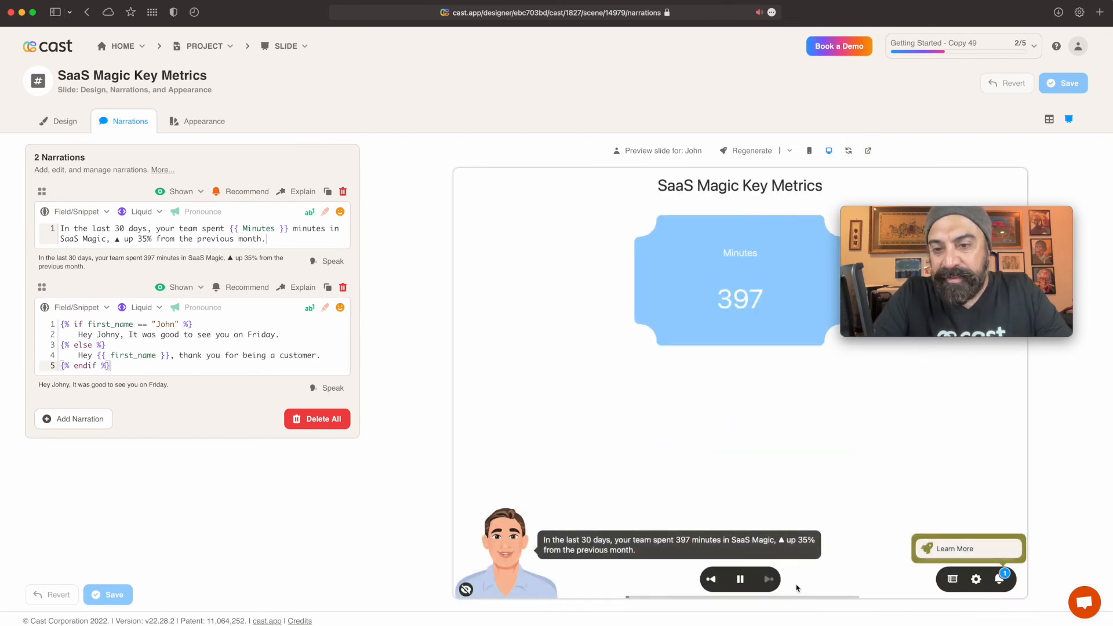
click(1001, 580)
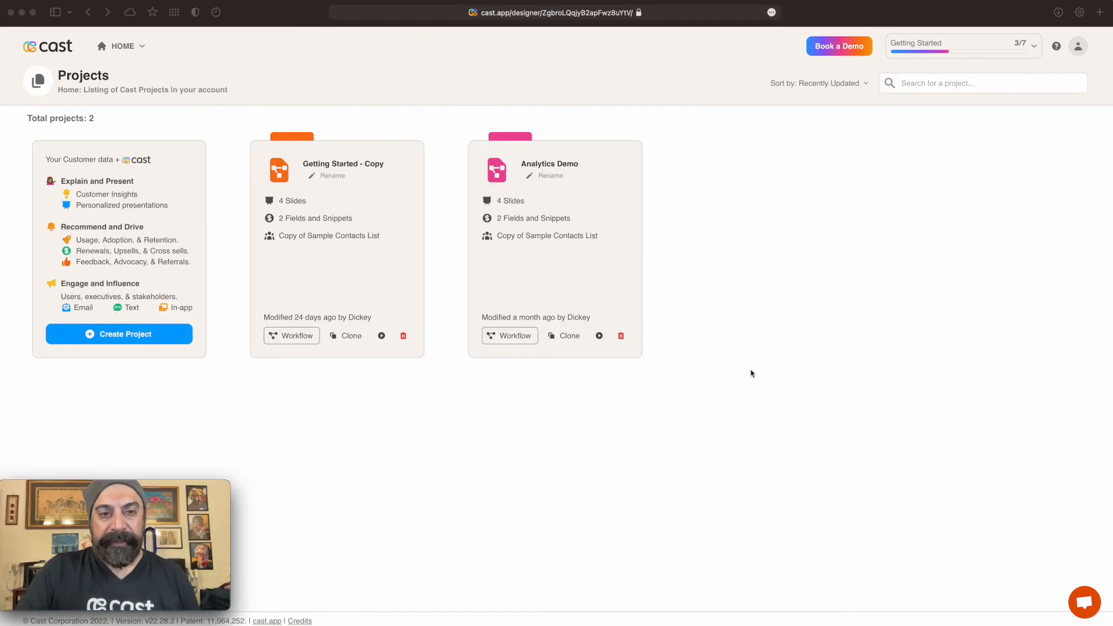
Step: Open the analytics of the Analytics Demo project's generation task added May 23, 2022, 12:09AM, and review the overall engagement figures
click(518, 338)
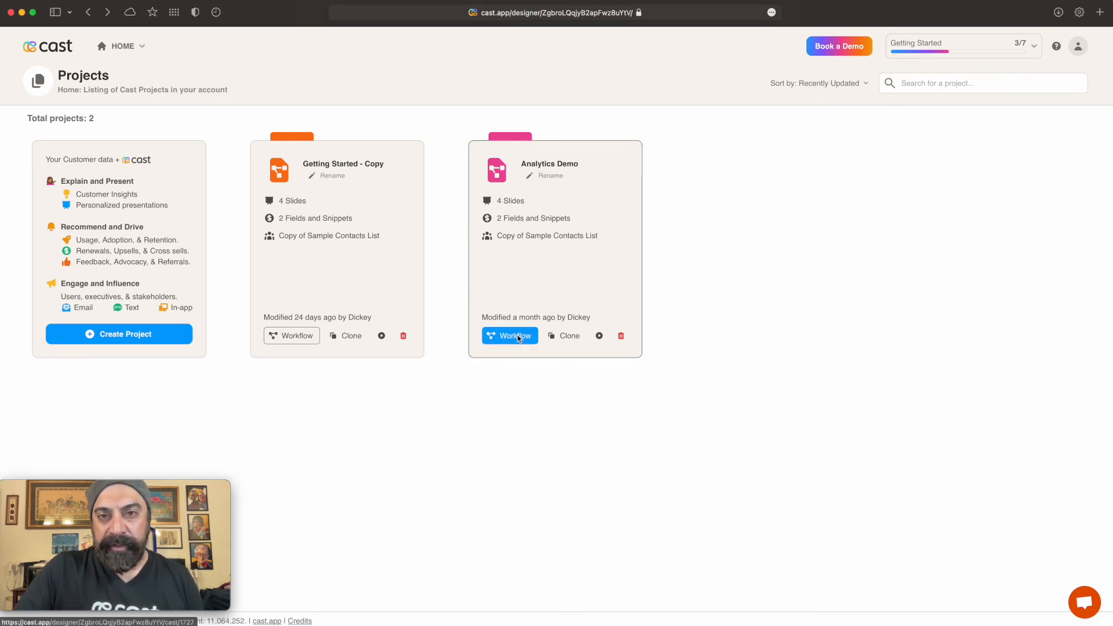
click(518, 338)
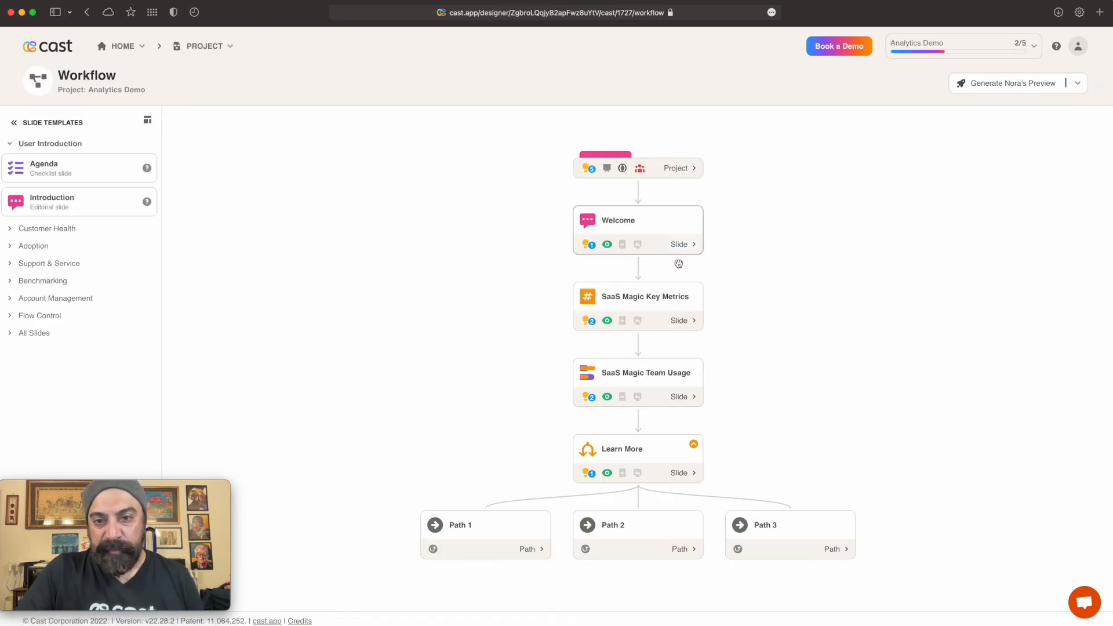
click(220, 47)
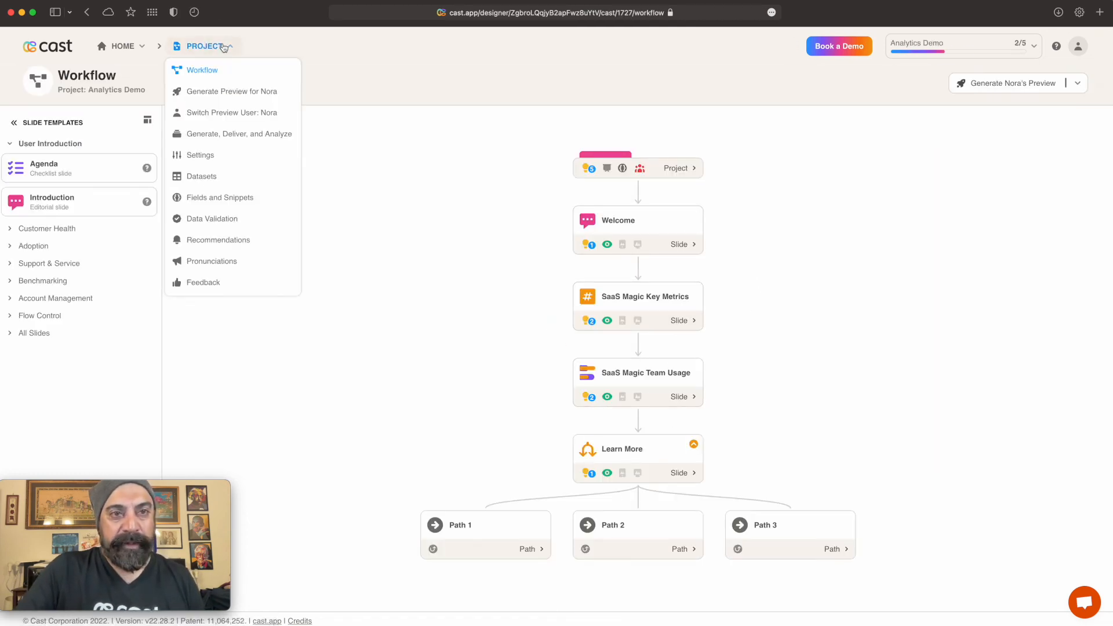
click(250, 134)
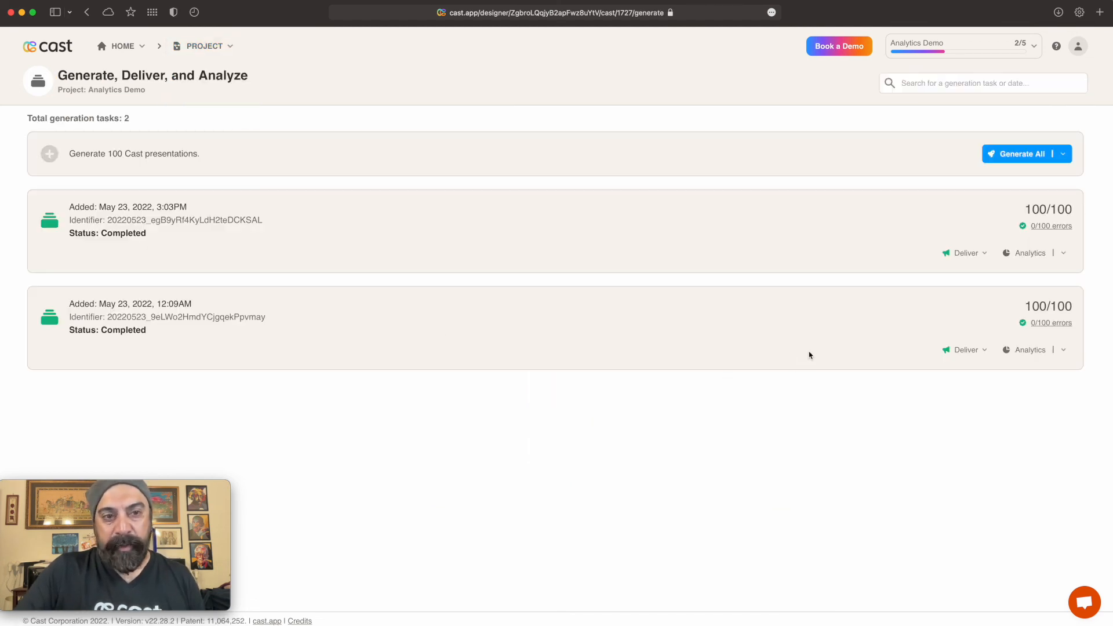
click(1023, 355)
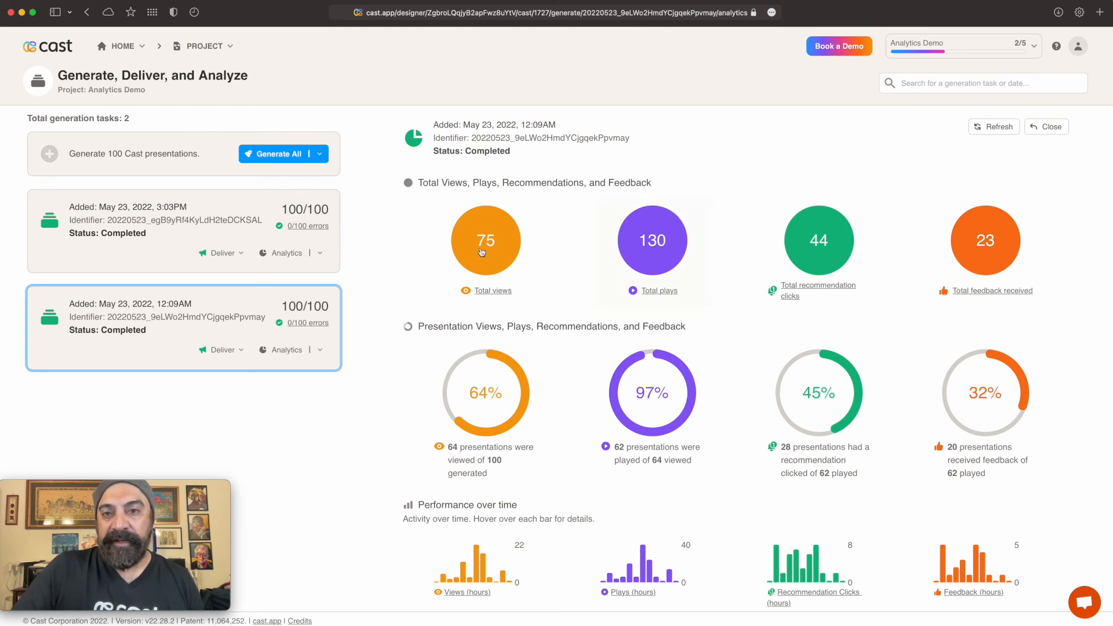
scroll(645, 380, down, 1)
scroll(645, 381, down, 2)
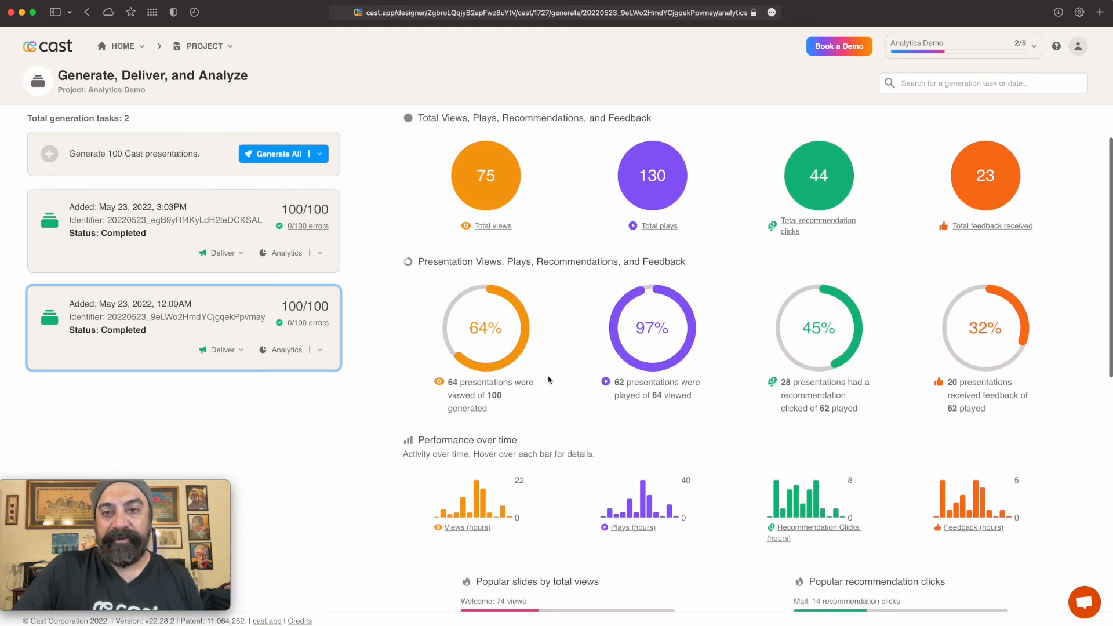
scroll(842, 351, up, 2)
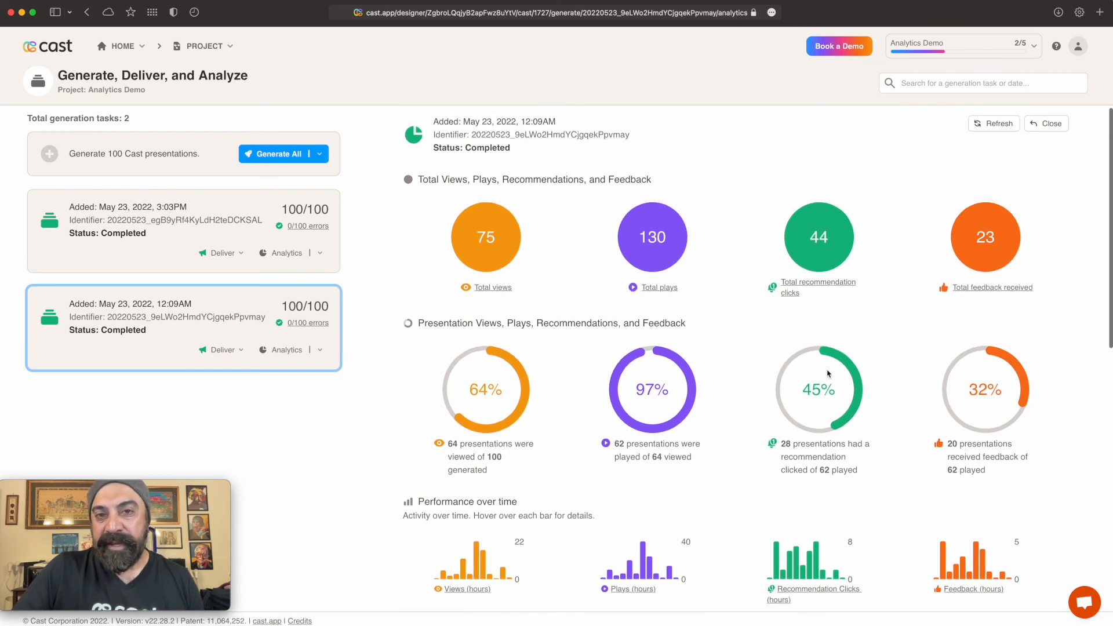
Step: Review the list of recommendation click events and search it for a contact's first name
click(834, 255)
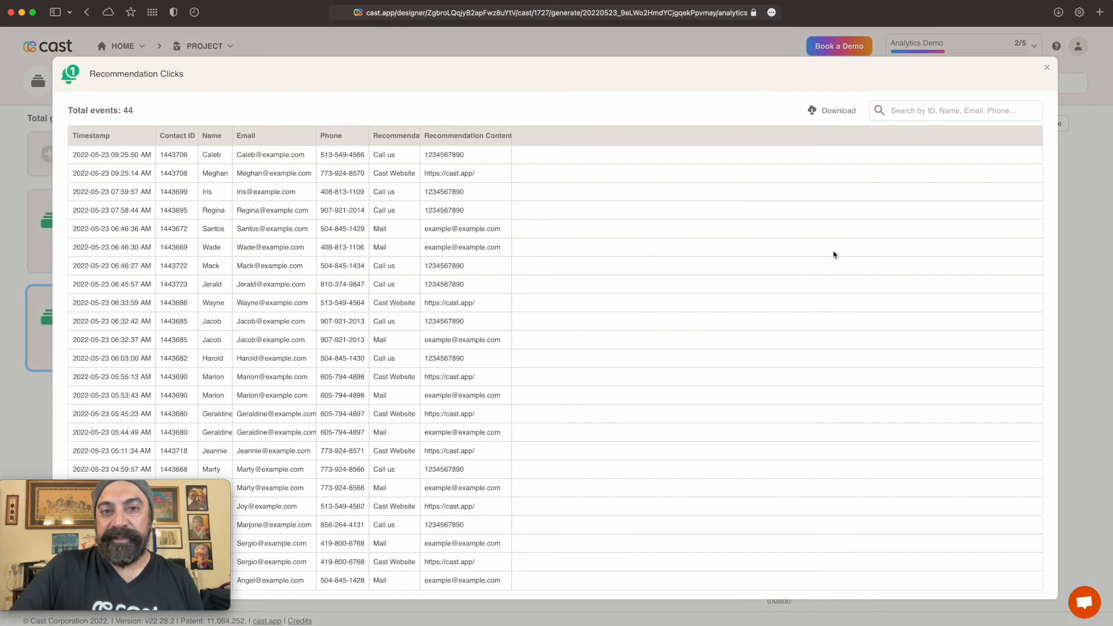
scroll(747, 361, down, 10)
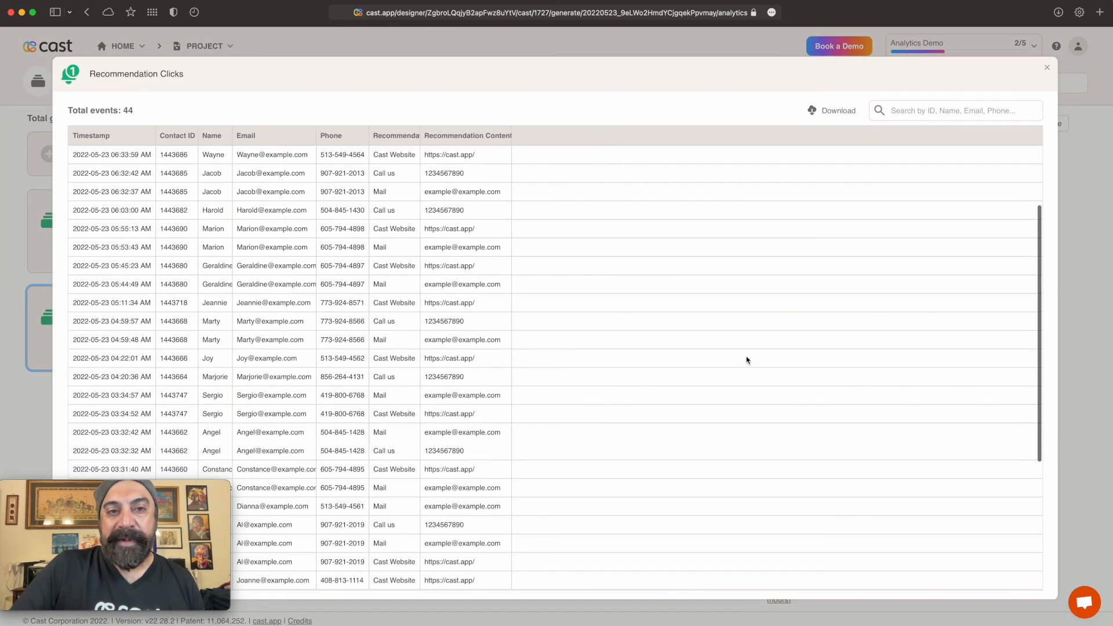
scroll(747, 360, up, 10)
click(930, 114)
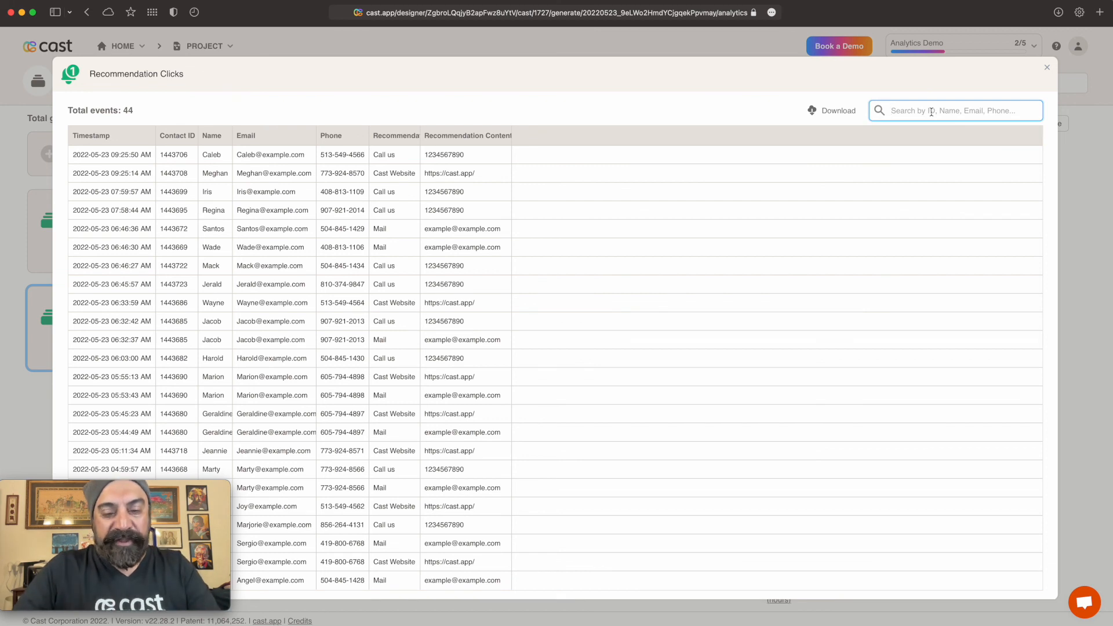
text(jaco)
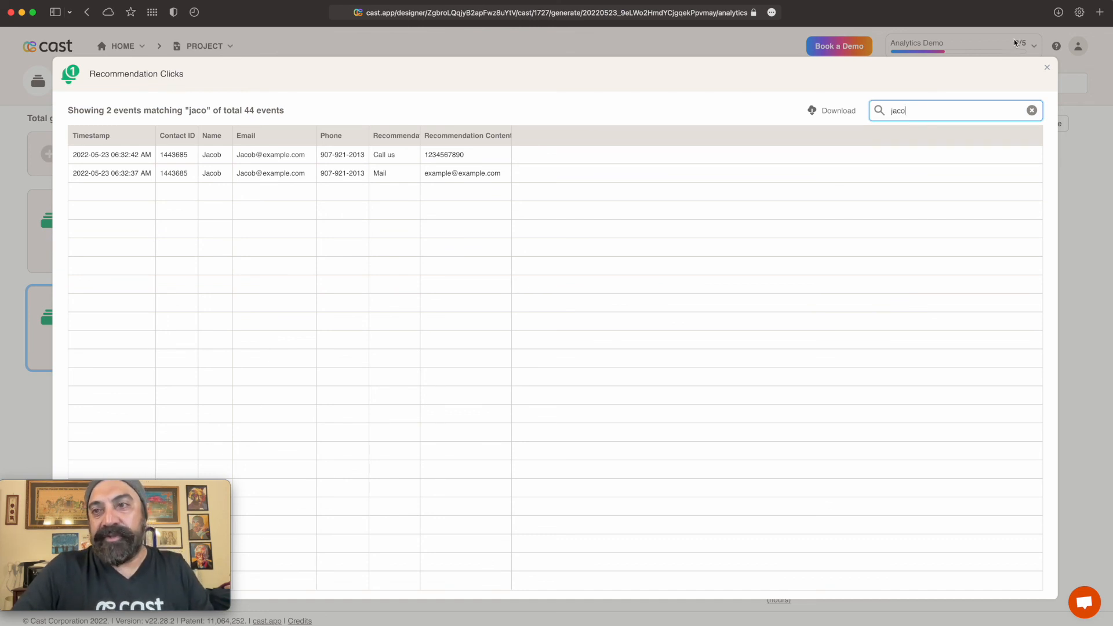
click(1047, 70)
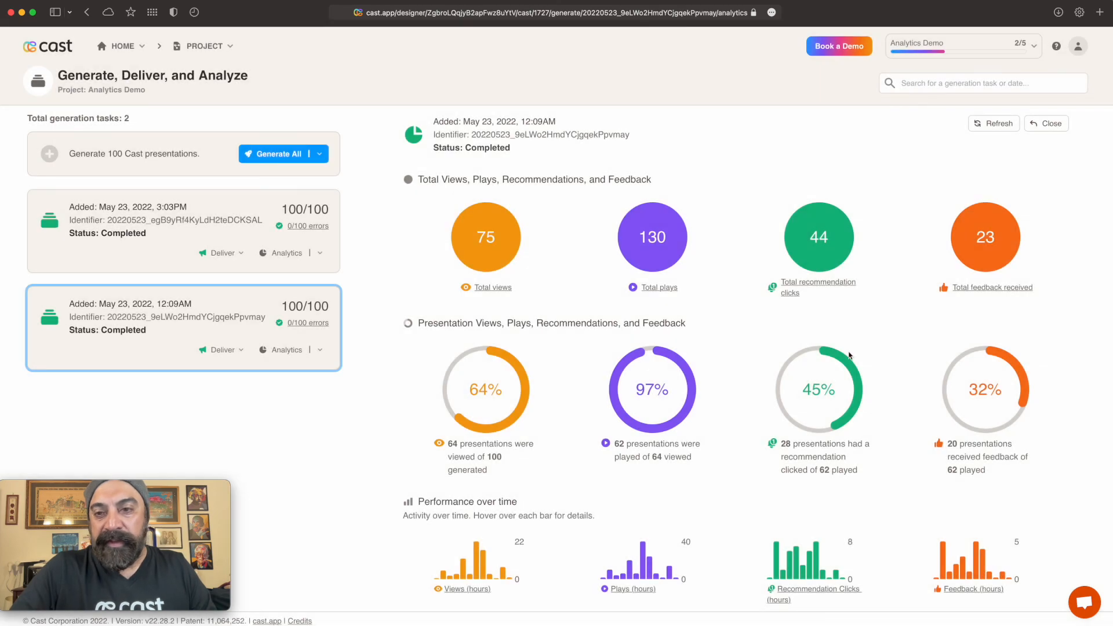
Step: Examine the charts for performance over time, popular slides, popular recommendation clicks, device type, orientation and languages
scroll(849, 360, down, 3)
mouse_move(785, 432)
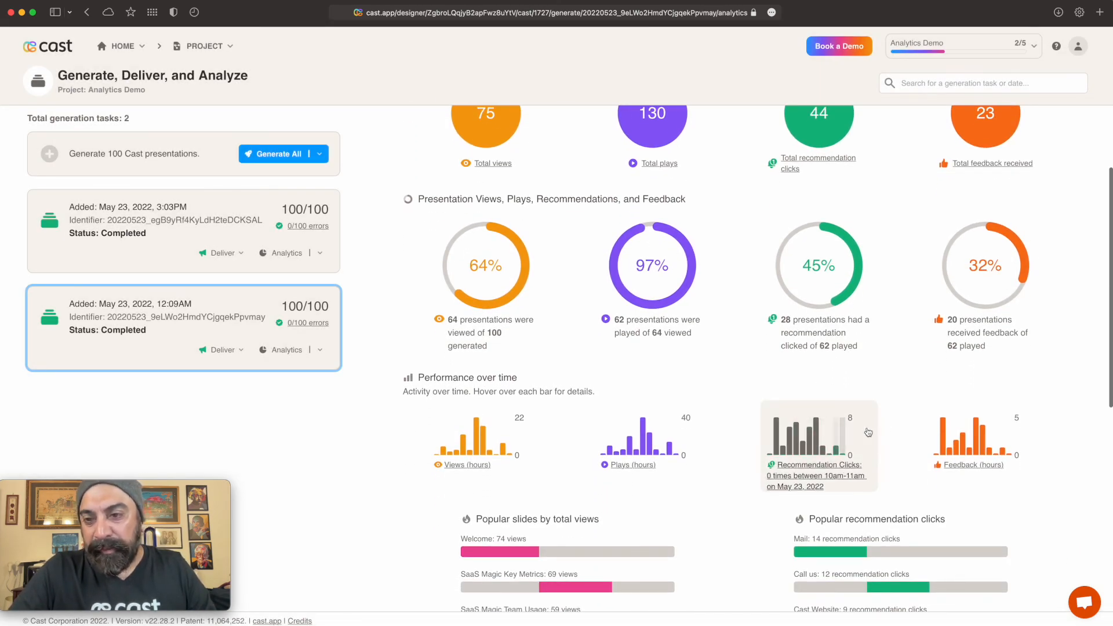
scroll(893, 426, down, 3)
mouse_move(956, 343)
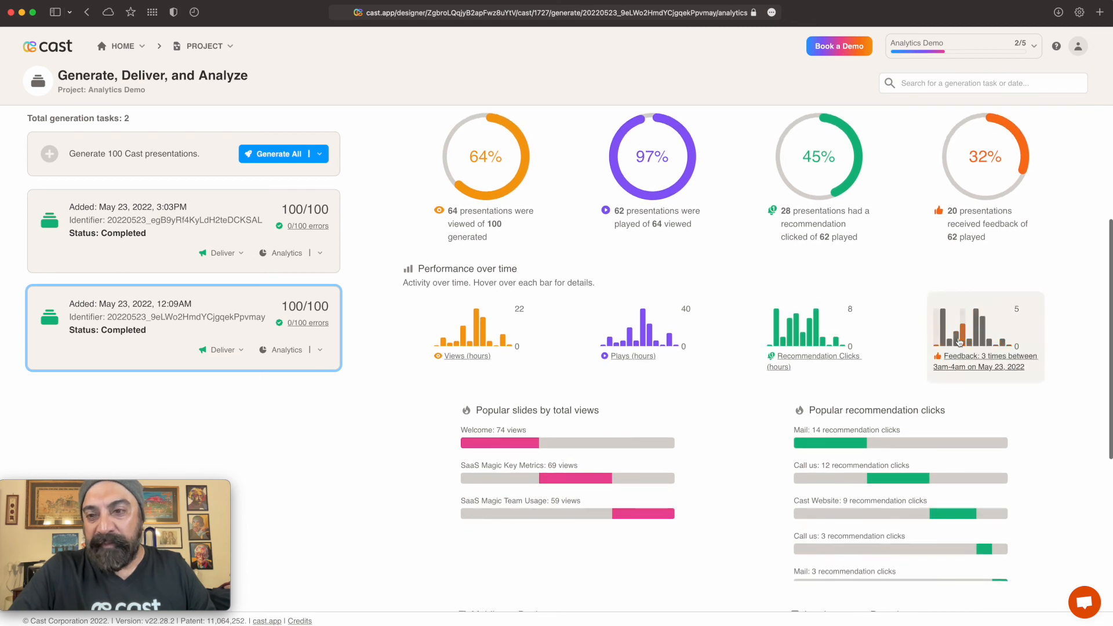
scroll(912, 365, down, 3)
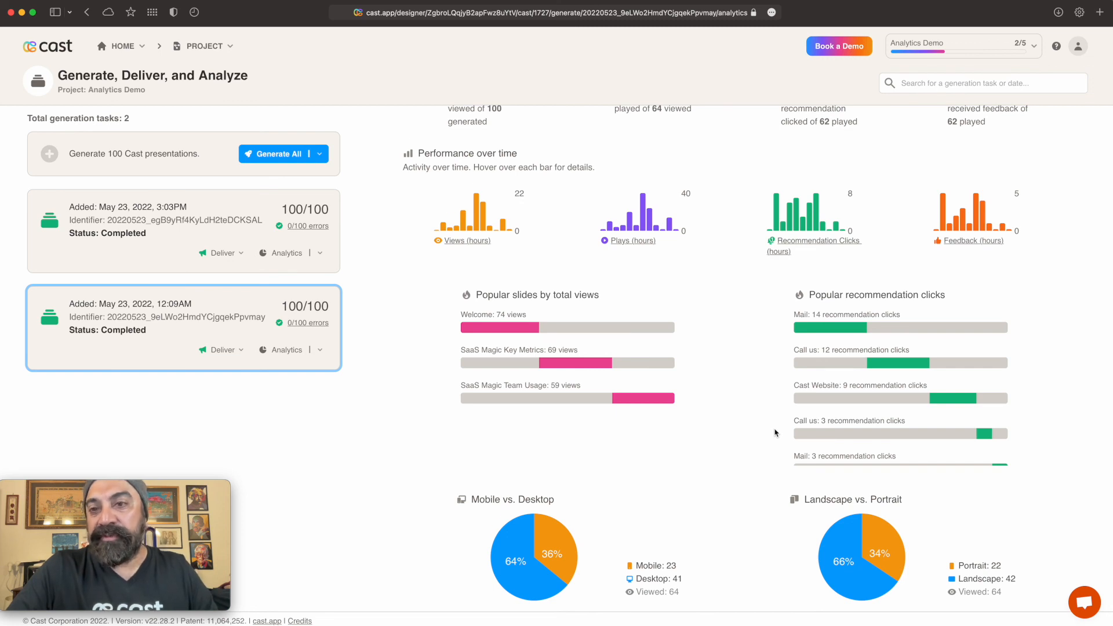
scroll(776, 432, down, 1)
scroll(754, 338, down, 3)
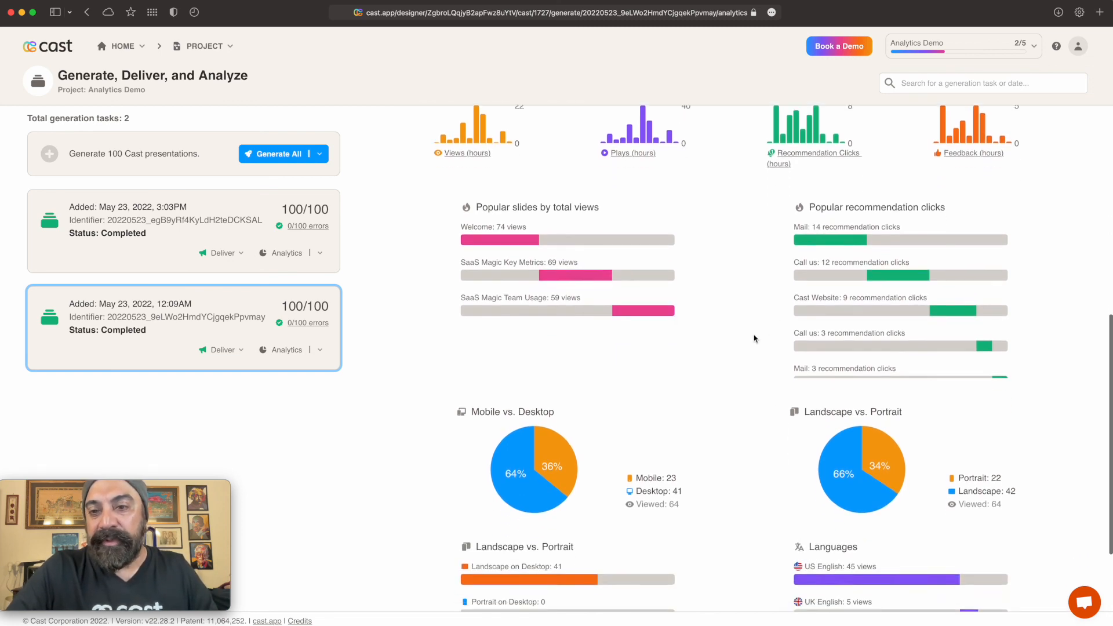
scroll(754, 338, up, 4)
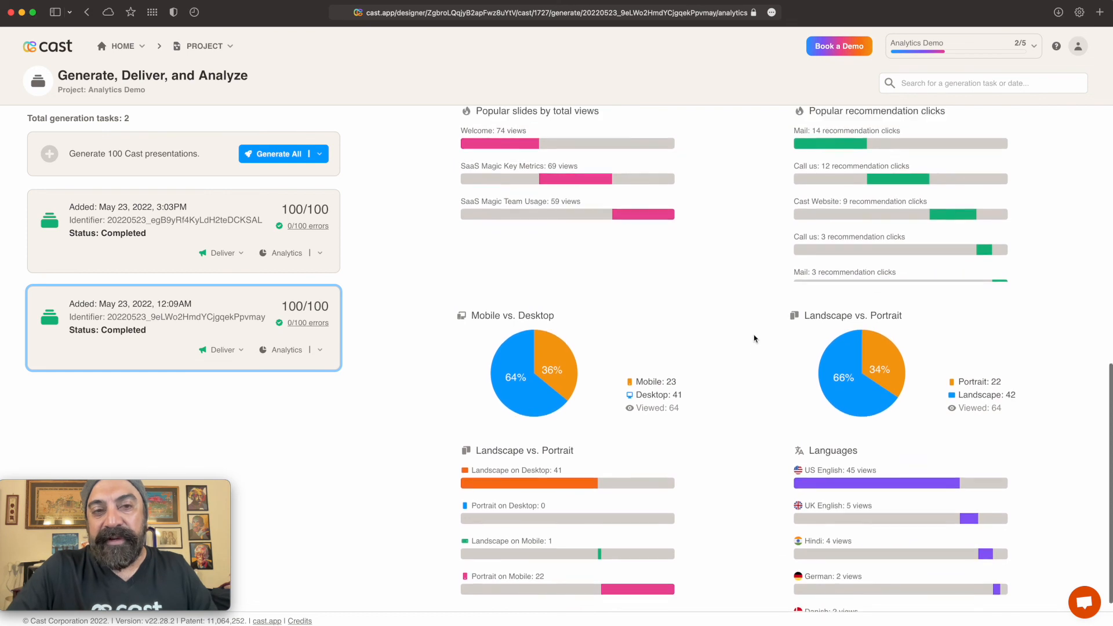